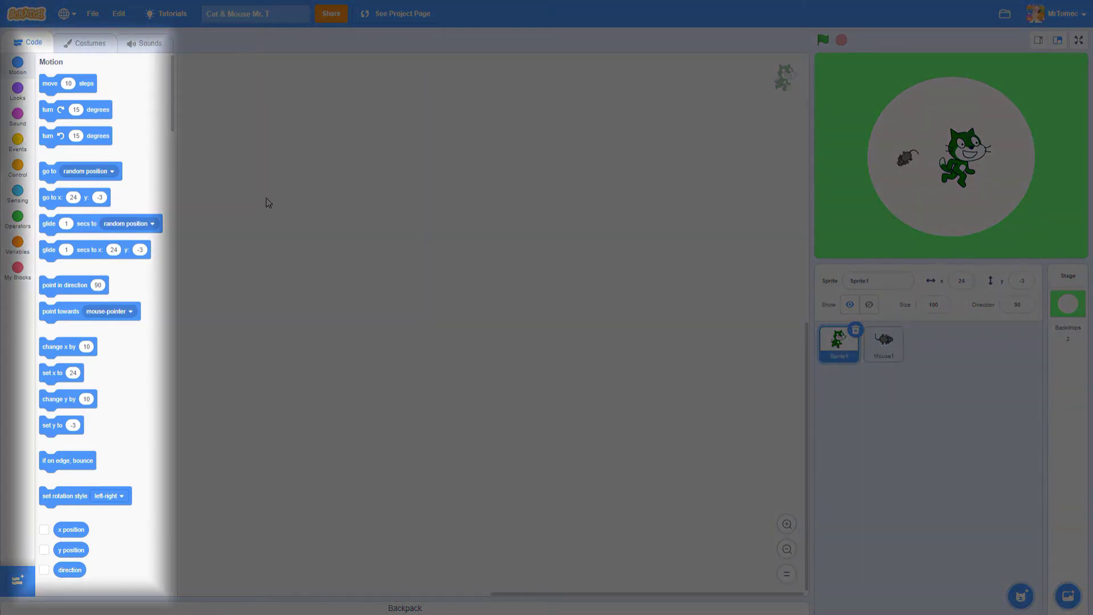
pyautogui.scroll(-2, 144, 246)
pyautogui.scroll(-3, 144, 246)
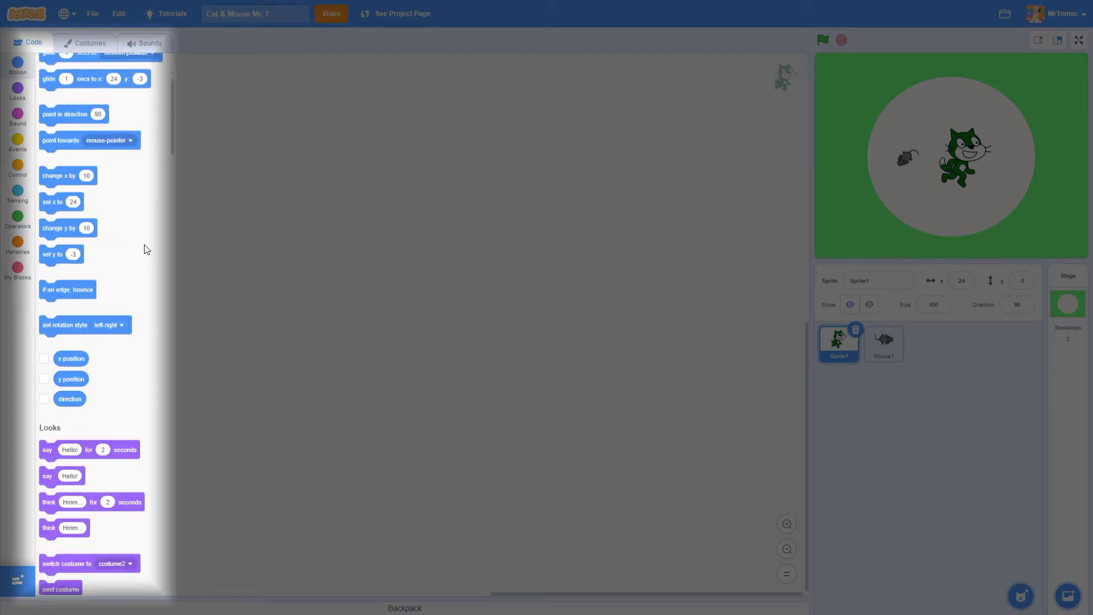
pyautogui.scroll(-3, 144, 246)
pyautogui.scroll(-3, 144, 246)
pyautogui.scroll(-3, 144, 246)
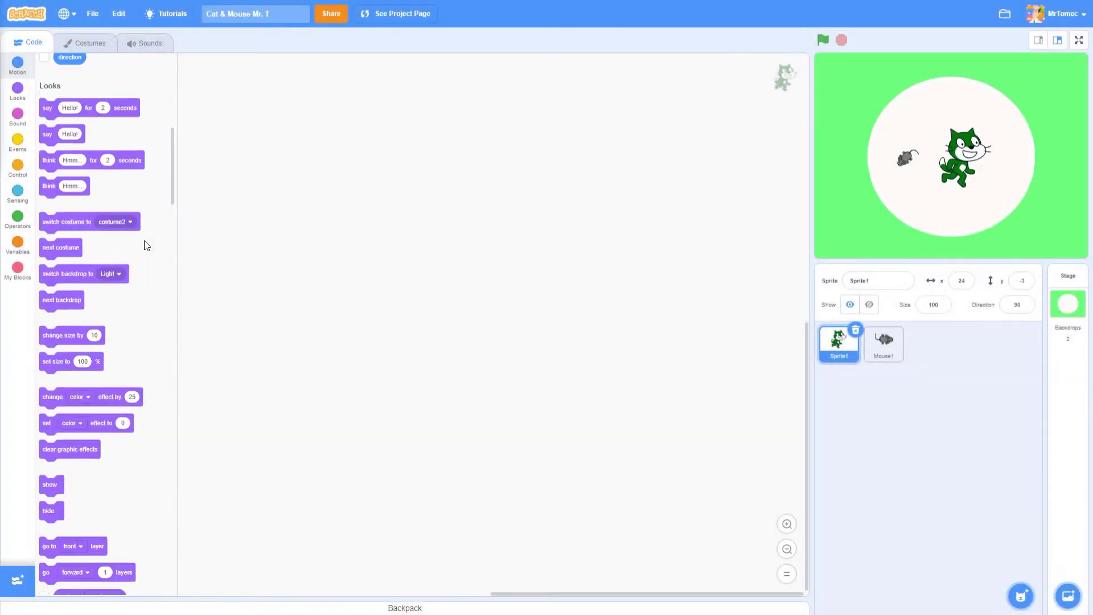
pyautogui.scroll(-3, 144, 246)
pyautogui.scroll(-3, 144, 246)
pyautogui.scroll(-3, 144, 245)
pyautogui.scroll(-3, 144, 244)
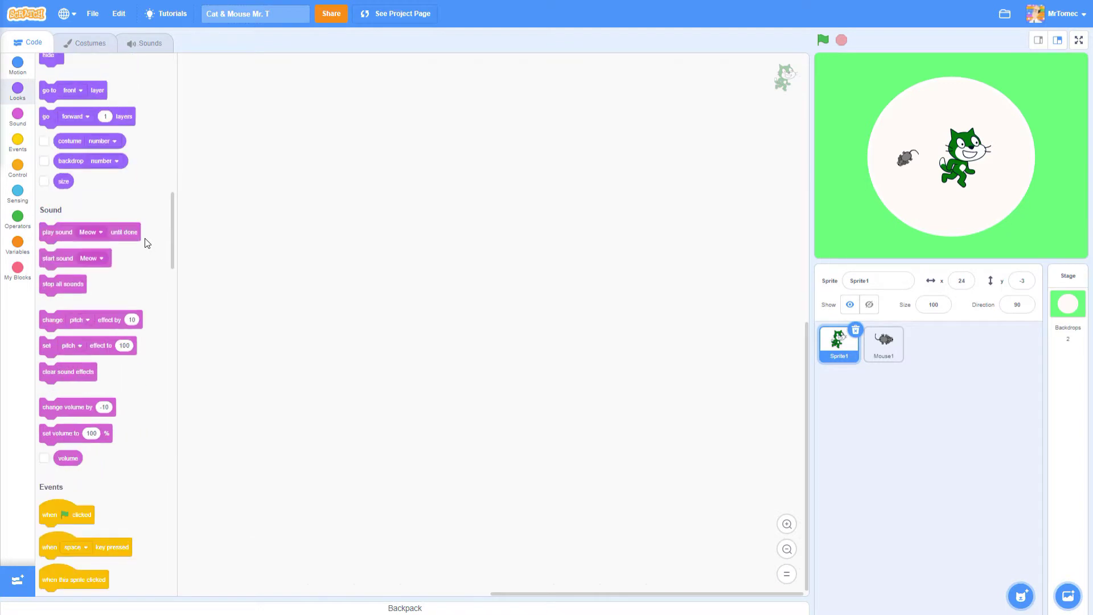
pyautogui.scroll(-3, 144, 244)
pyautogui.scroll(-3, 144, 243)
pyautogui.scroll(-3, 144, 243)
pyautogui.scroll(-3, 144, 244)
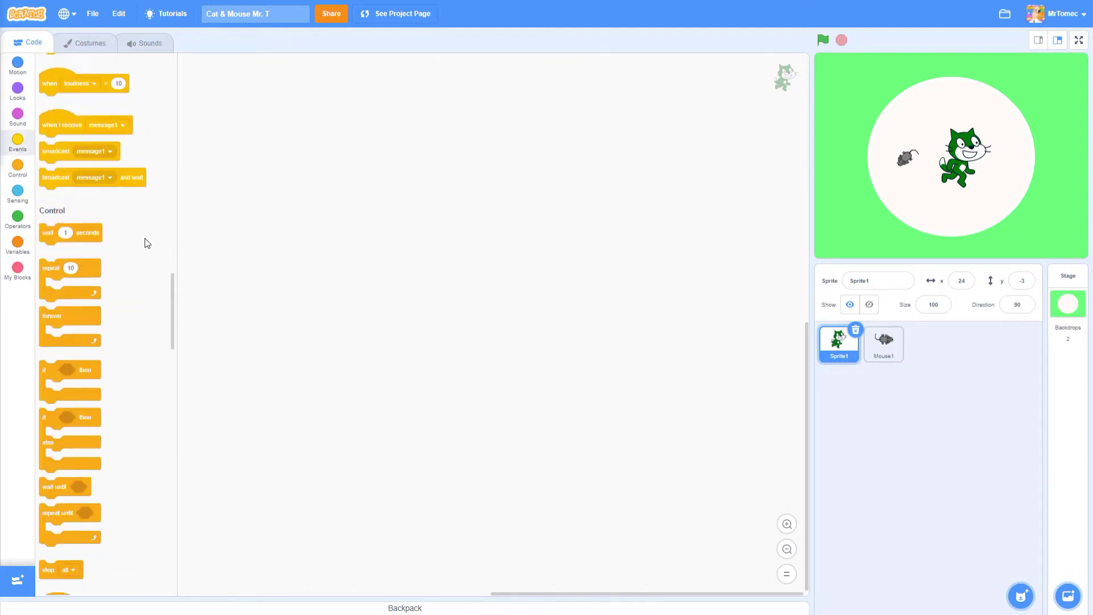
pyautogui.scroll(-2, 144, 244)
pyautogui.scroll(-4, 144, 244)
pyautogui.scroll(-2, 144, 244)
pyautogui.scroll(-2, 144, 244)
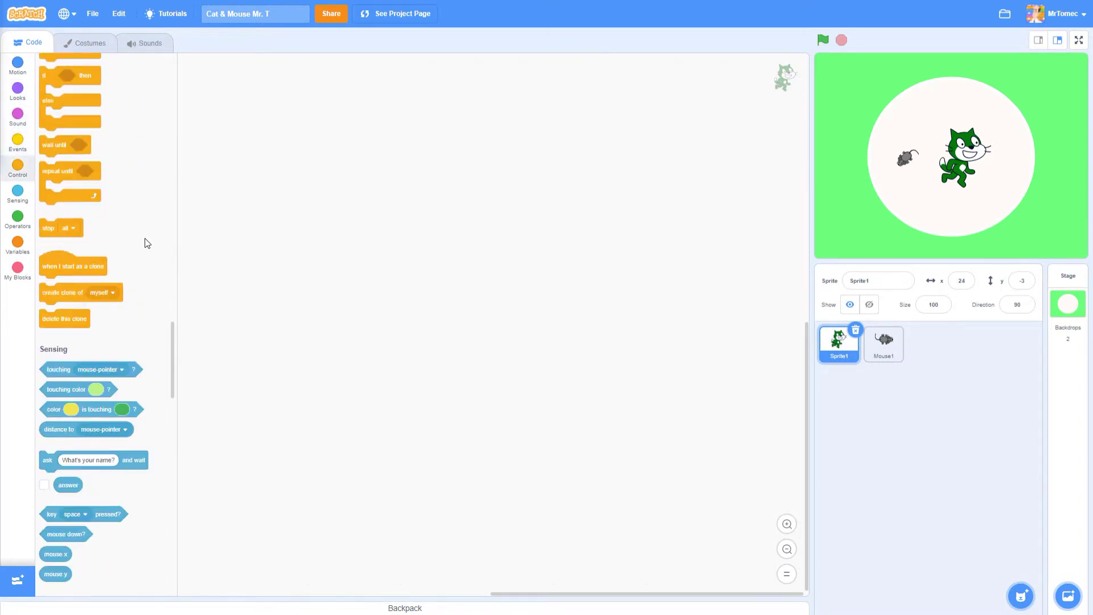
pyautogui.scroll(-2, 144, 244)
pyautogui.scroll(-2, 144, 244)
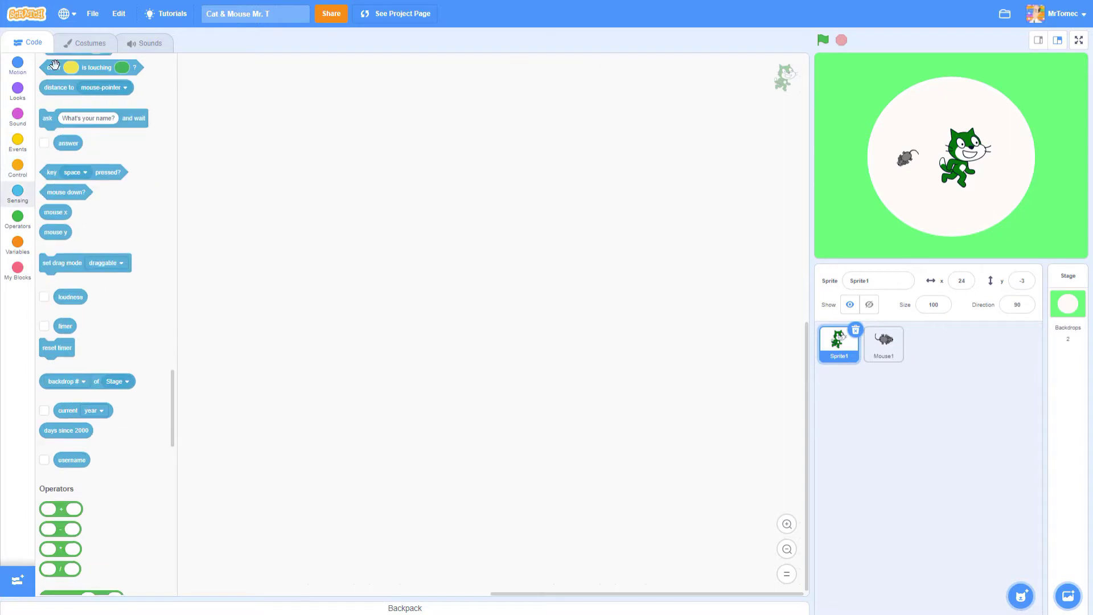
# Browse the block palette from Motion through Looks, Sound, Events, Control, Sensing, Operators, Variables and My Blocks
pyautogui.click(17, 66)
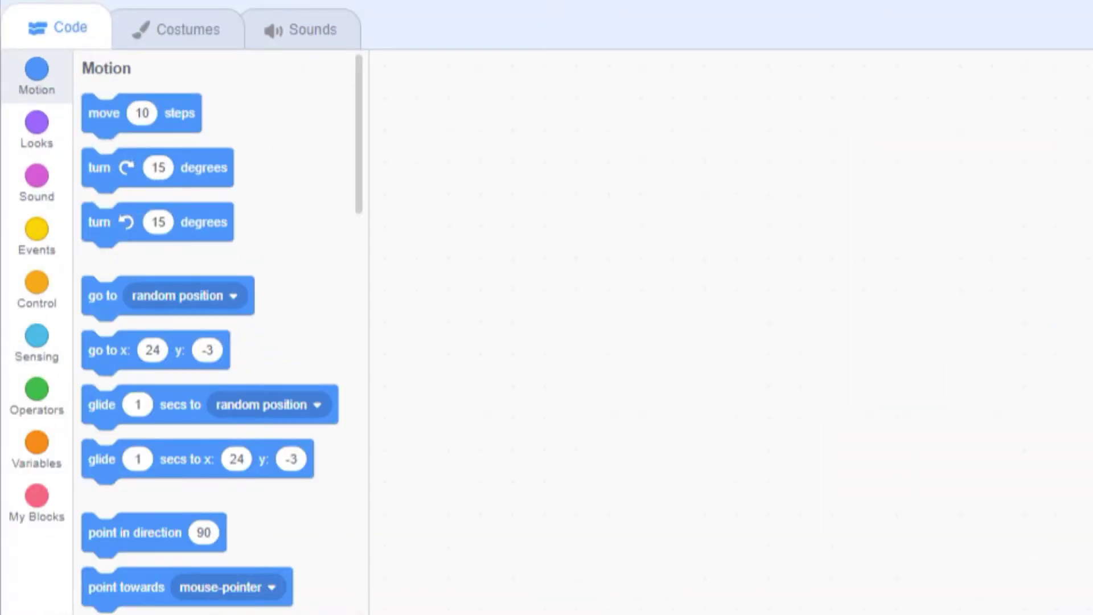
pyautogui.scroll(-1, 213, 342)
pyautogui.scroll(1, 213, 342)
pyautogui.click(45, 127)
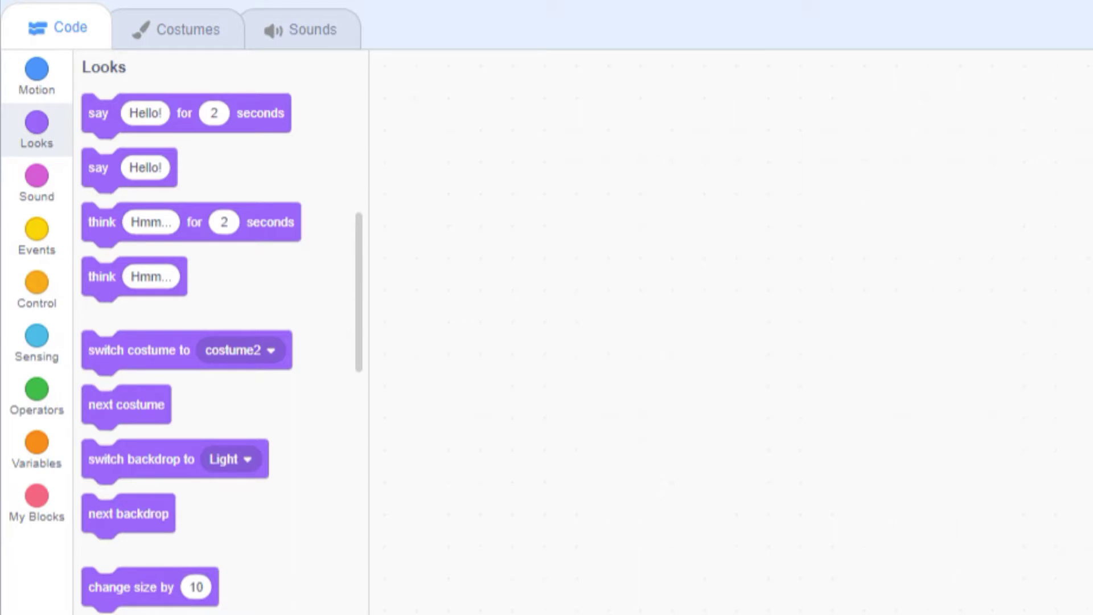
pyautogui.click(41, 179)
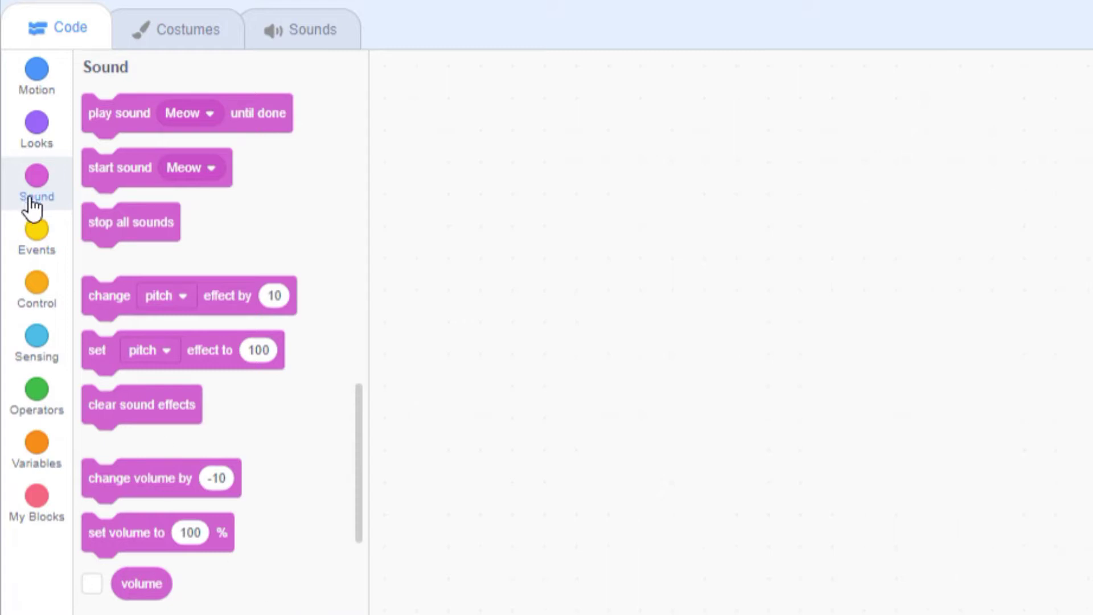
pyautogui.click(39, 256)
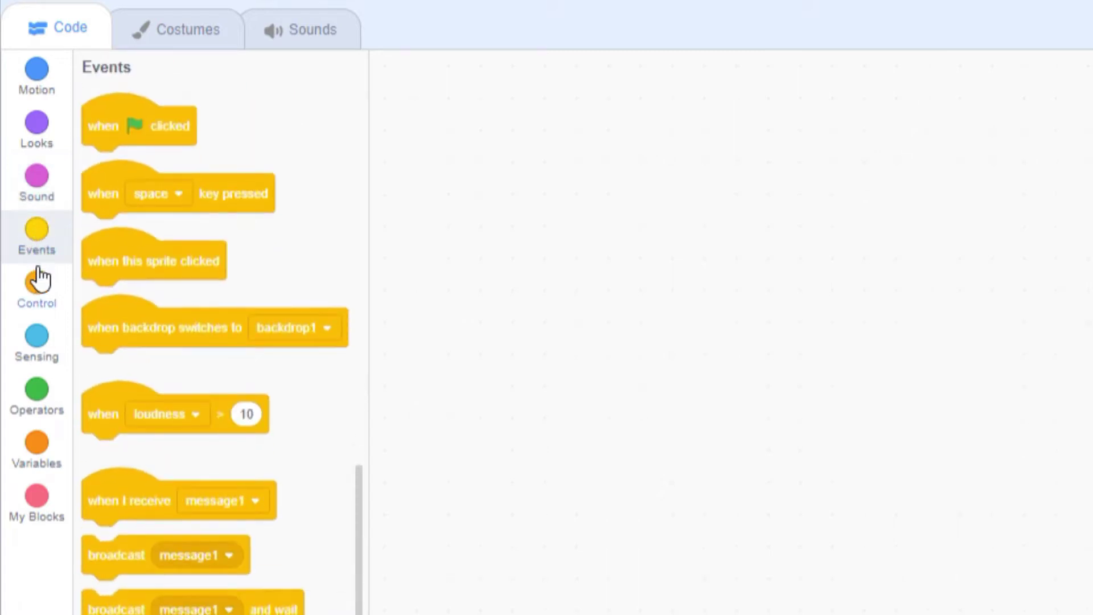
pyautogui.click(36, 285)
pyautogui.click(39, 340)
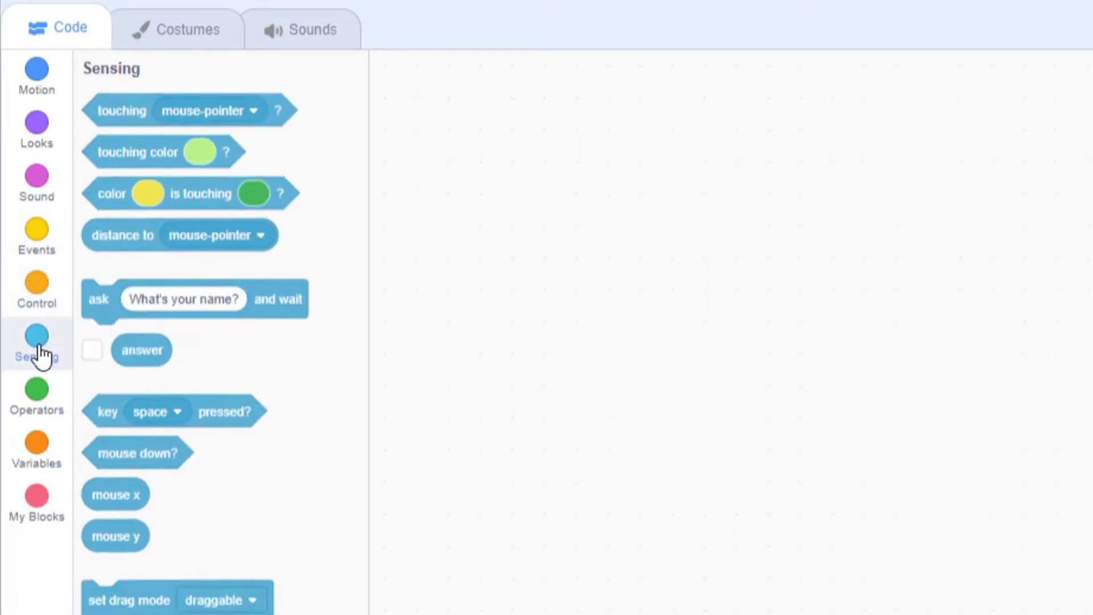
pyautogui.click(36, 391)
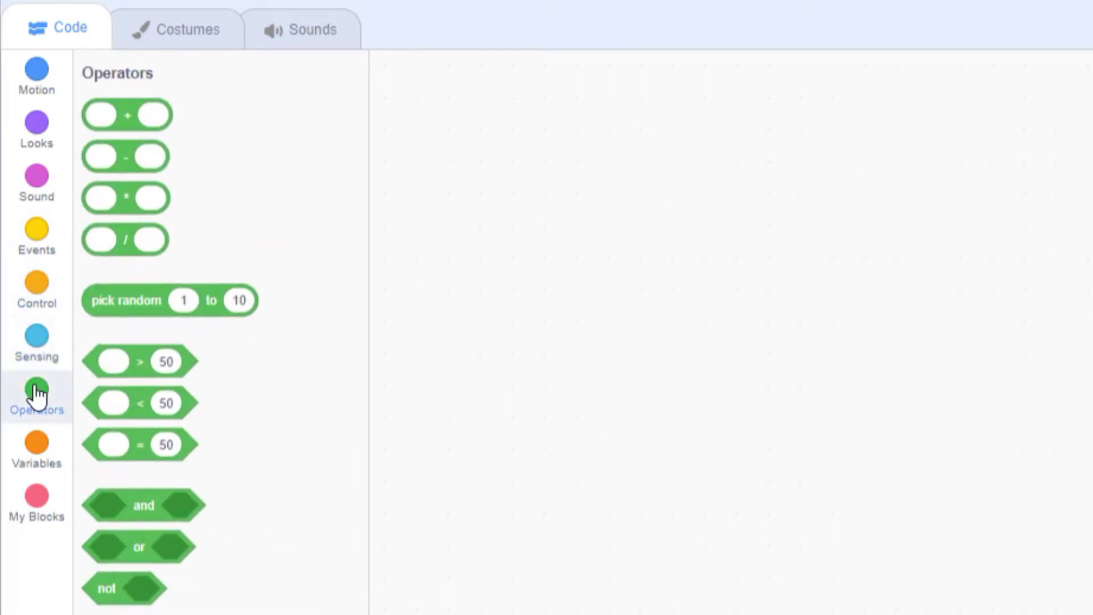
pyautogui.click(39, 444)
pyautogui.click(36, 506)
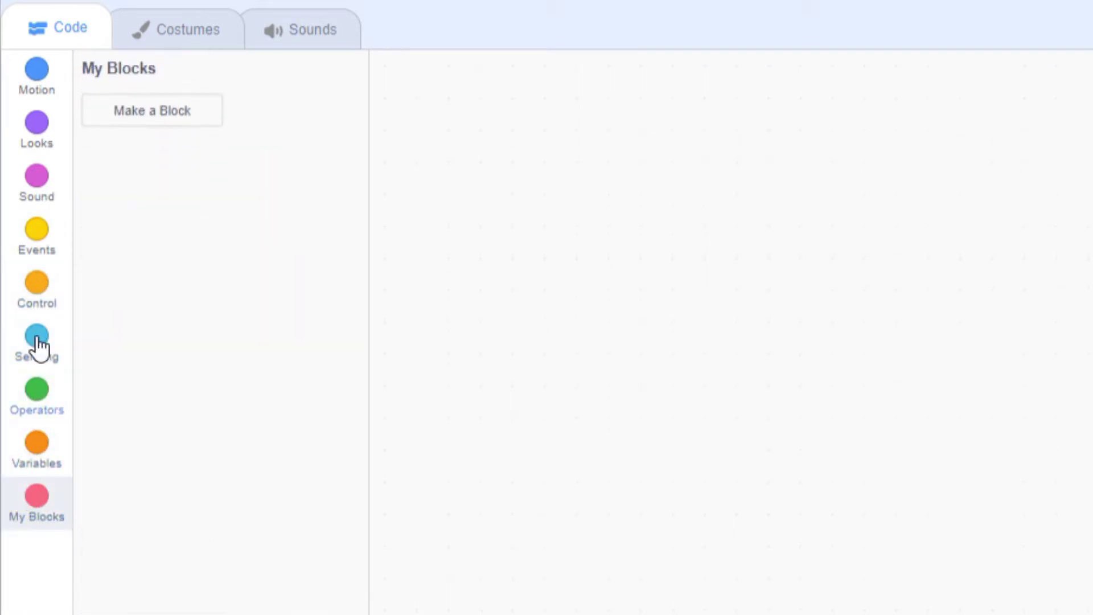
pyautogui.click(30, 94)
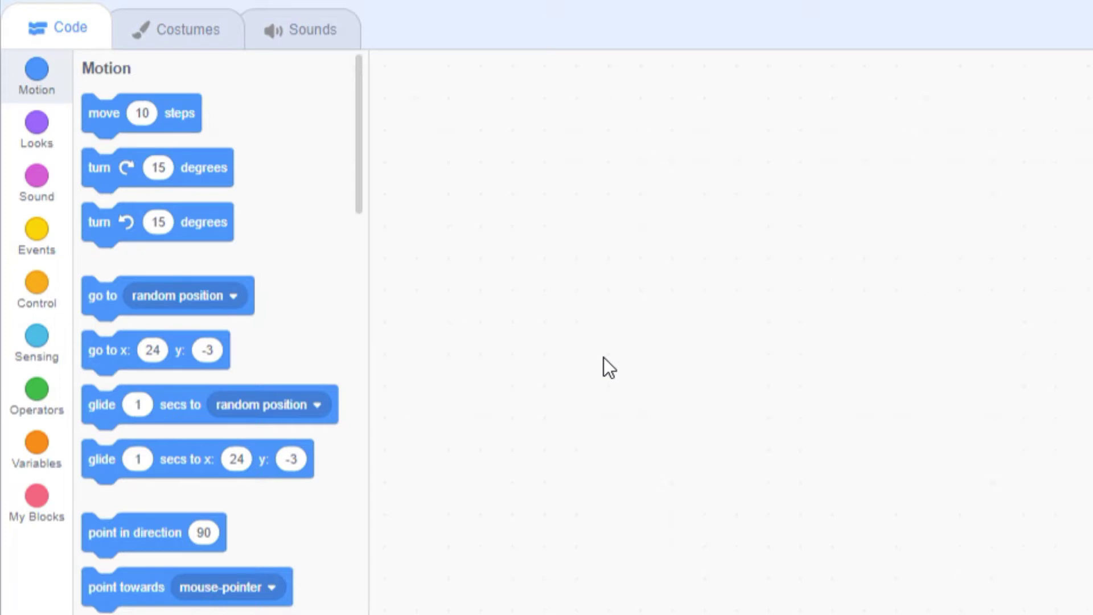
# Browse the Sound, Looks, Events, Control, Sensing and Operators categories again, ending at Motion
pyautogui.click(39, 177)
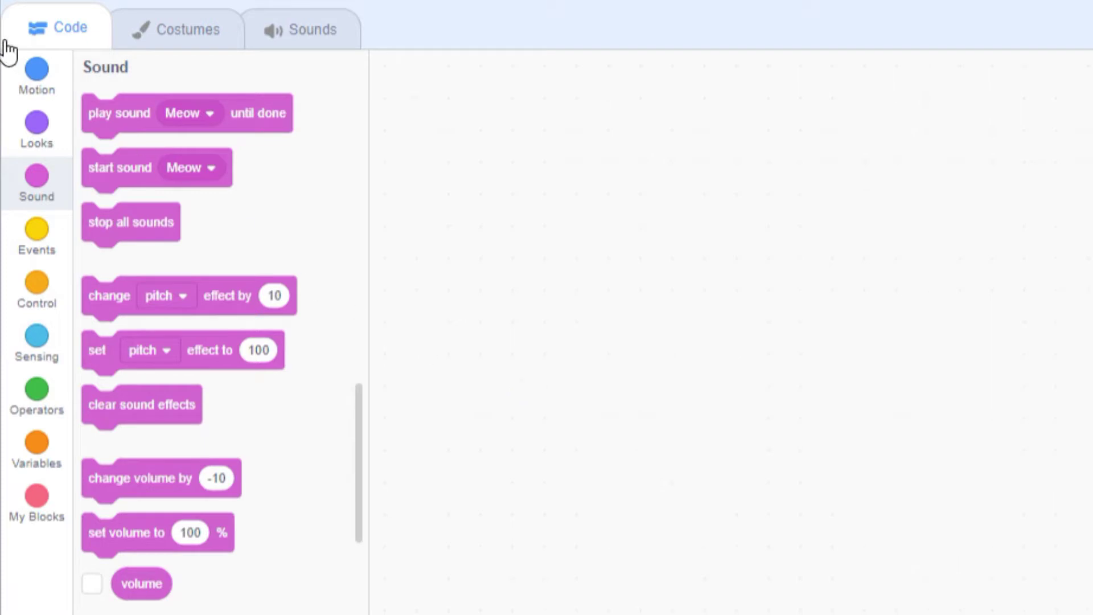
pyautogui.click(37, 74)
pyautogui.click(38, 135)
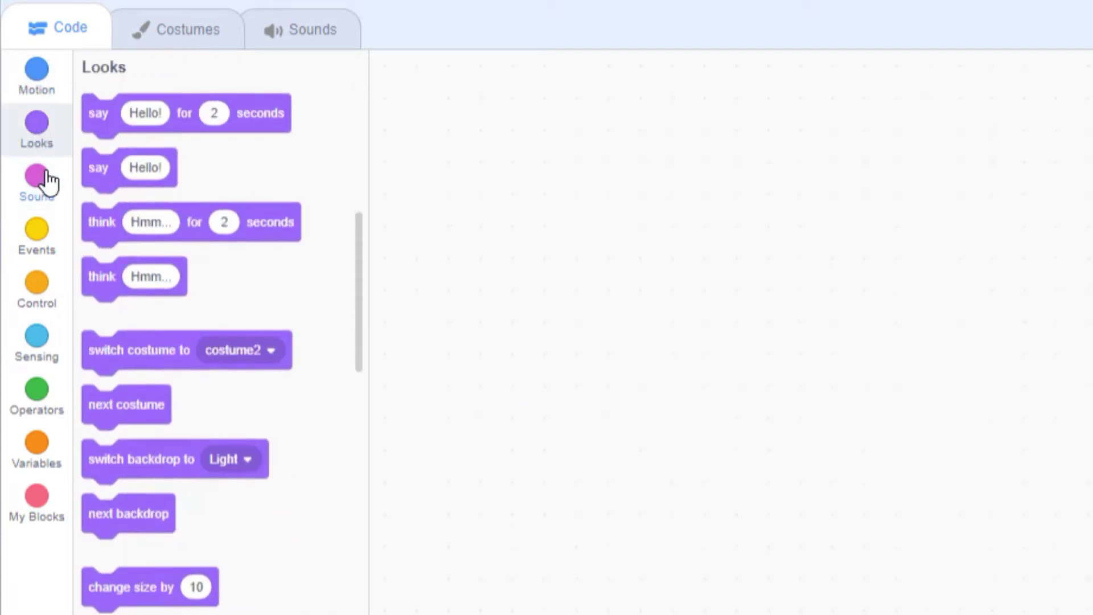
pyautogui.click(39, 179)
pyautogui.click(39, 232)
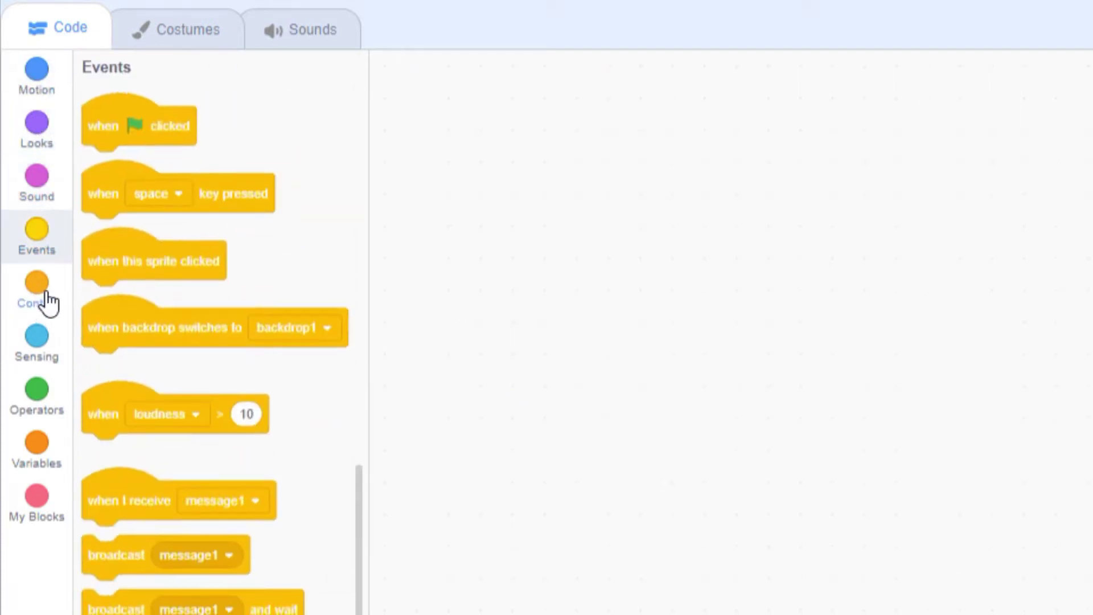
pyautogui.click(38, 301)
pyautogui.click(37, 337)
pyautogui.click(34, 393)
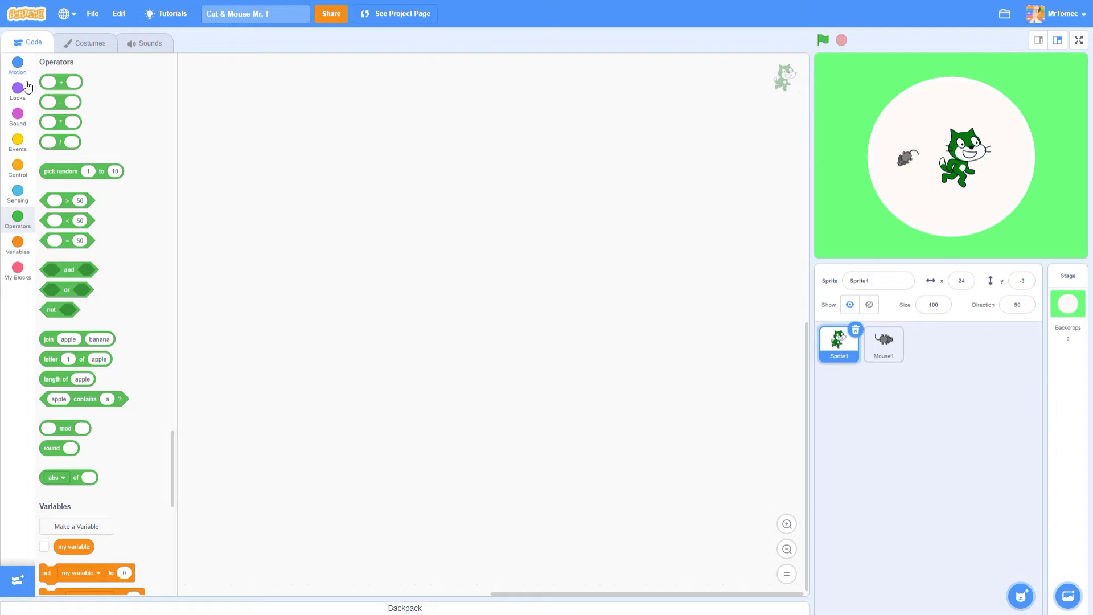
pyautogui.click(17, 68)
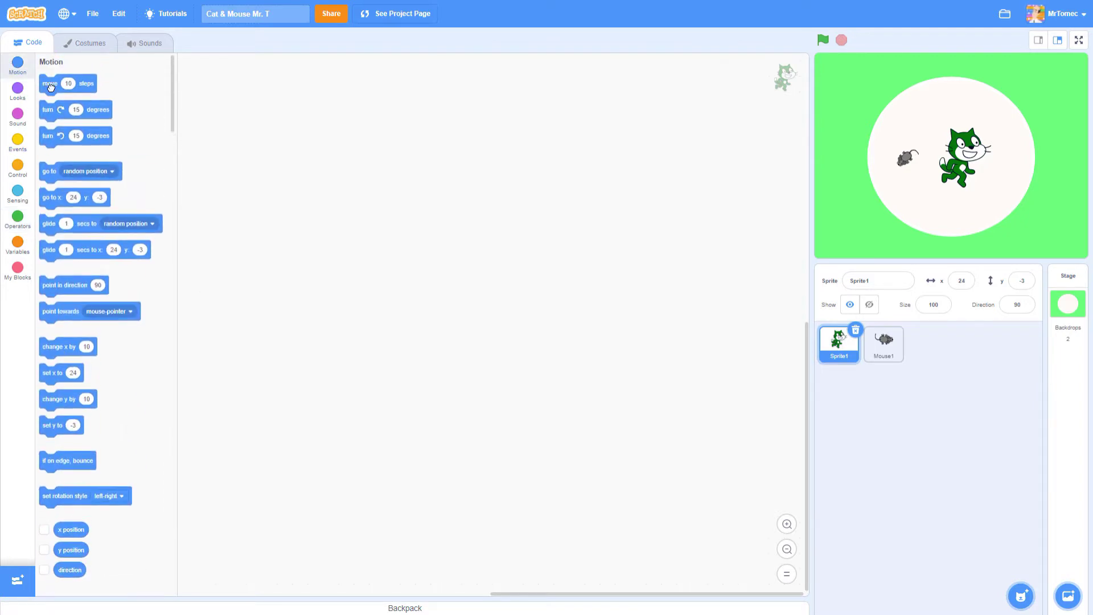
# Build a trial script of move 10 steps, turn right 15 degrees and turn left 15 degrees
pyautogui.moveTo(50, 86); pyautogui.dragTo(268, 145)
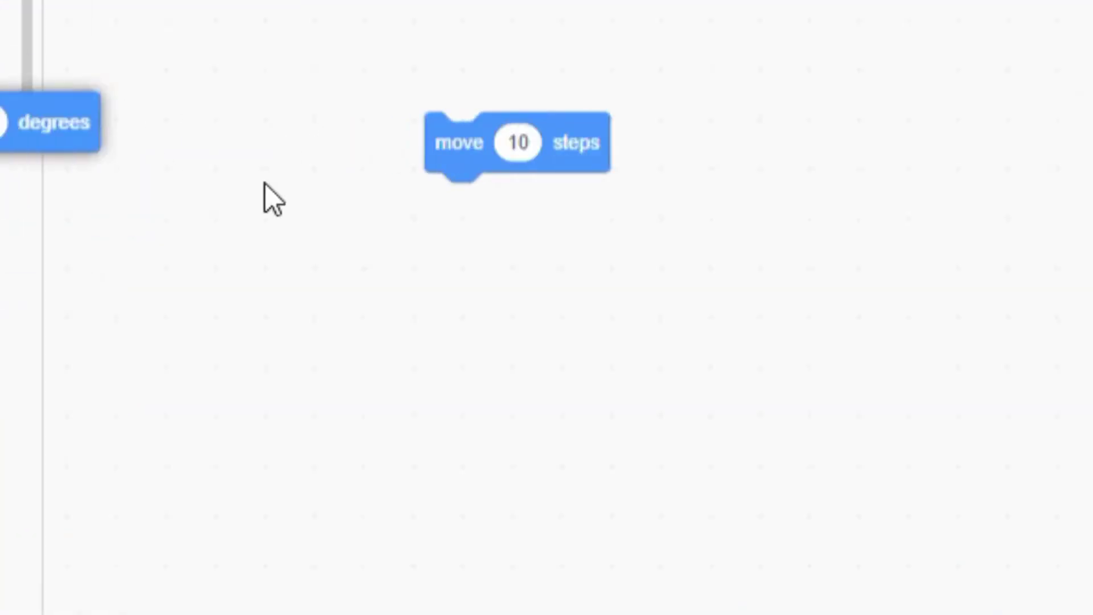
pyautogui.moveTo(73, 122); pyautogui.dragTo(641, 248)
pyautogui.moveTo(22, 333)
pyautogui.mouseDown()
pyautogui.moveTo(512, 336)
pyautogui.moveTo(641, 282)
pyautogui.mouseUp()
pyautogui.moveTo(580, 138)
pyautogui.mouseDown()
pyautogui.moveTo(654, 139)
pyautogui.moveTo(500, 232)
pyautogui.moveTo(498, 152)
pyautogui.moveTo(643, 216)
pyautogui.moveTo(463, 215)
pyautogui.moveTo(504, 198)
pyautogui.mouseUp()
# Break apart the trial script and delete the turn left, turn right and move blocks
pyautogui.moveTo(495, 272)
pyautogui.mouseDown()
pyautogui.moveTo(528, 351)
pyautogui.moveTo(624, 478)
pyautogui.mouseUp()
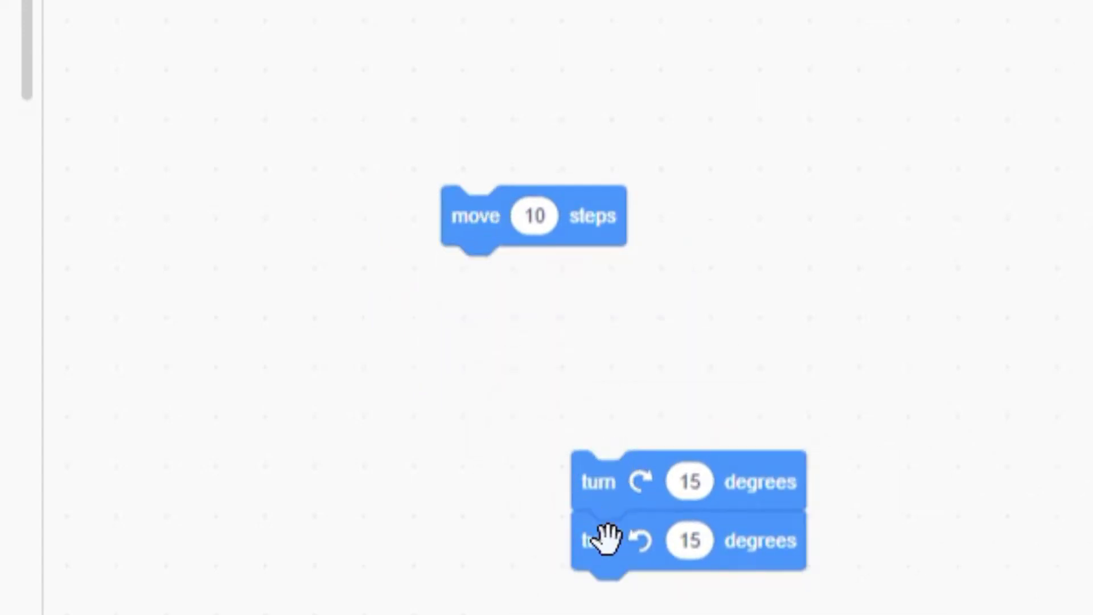
pyautogui.moveTo(606, 538)
pyautogui.mouseDown()
pyautogui.moveTo(369, 352)
pyautogui.moveTo(357, 291)
pyautogui.mouseUp()
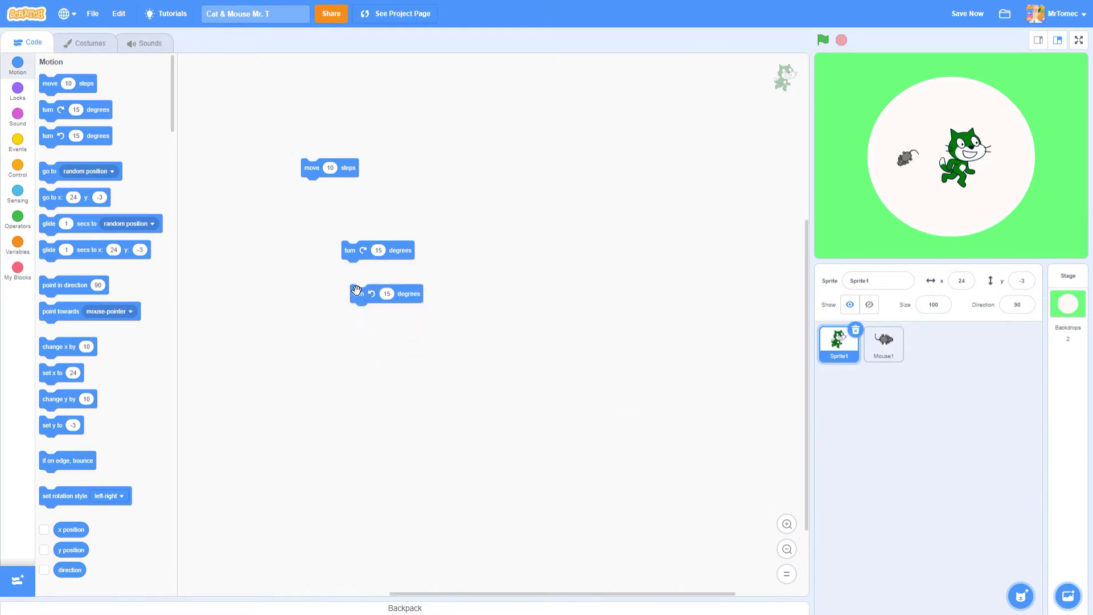
pyautogui.press('Delete')
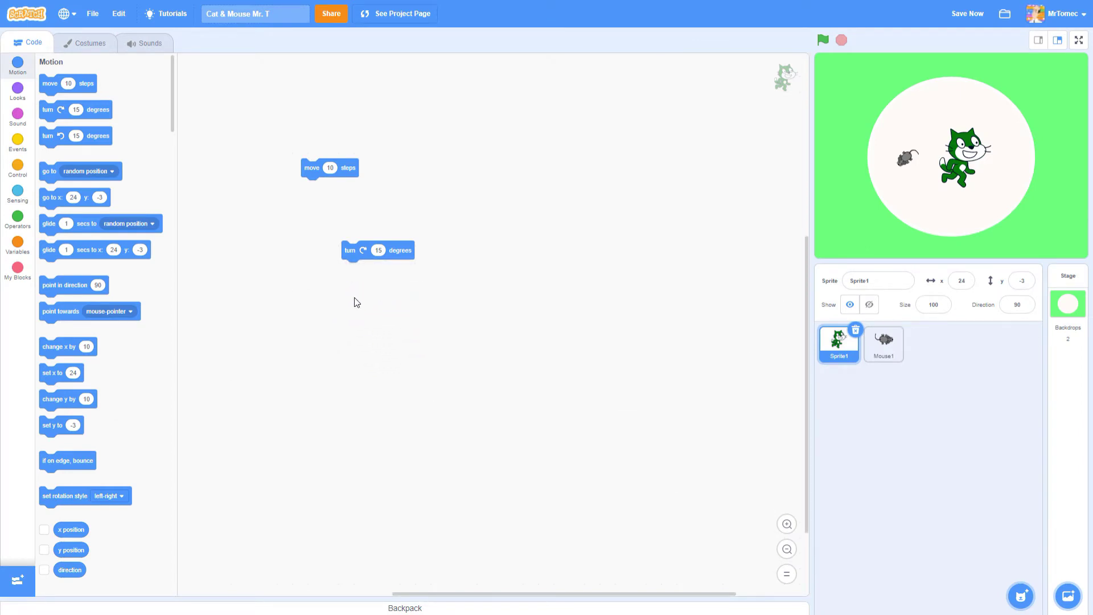
pyautogui.moveTo(360, 254); pyautogui.dragTo(80, 244)
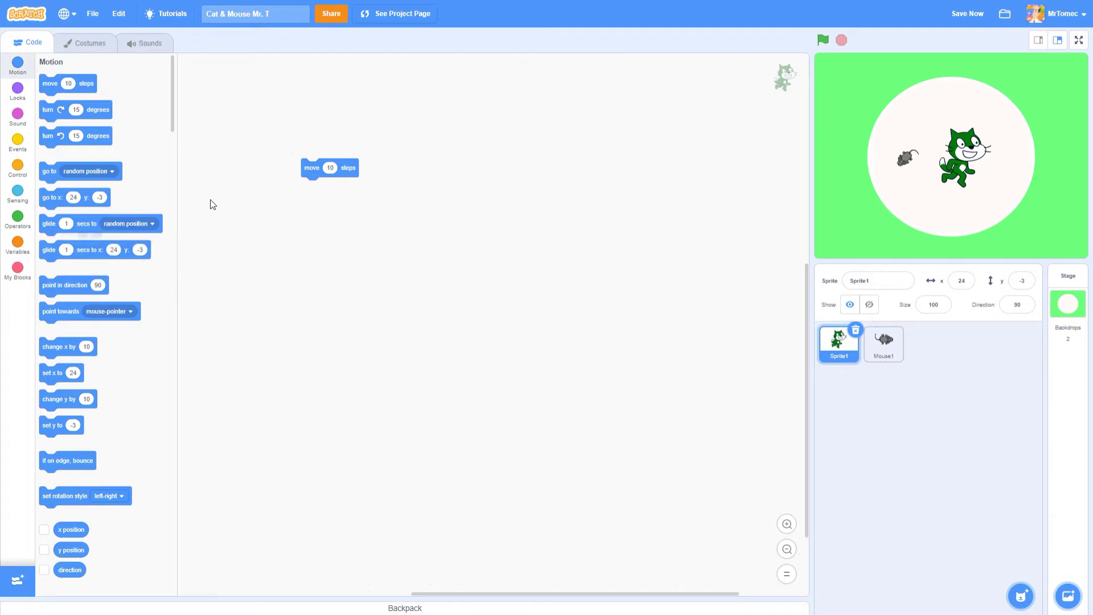
pyautogui.moveTo(306, 177); pyautogui.dragTo(128, 193)
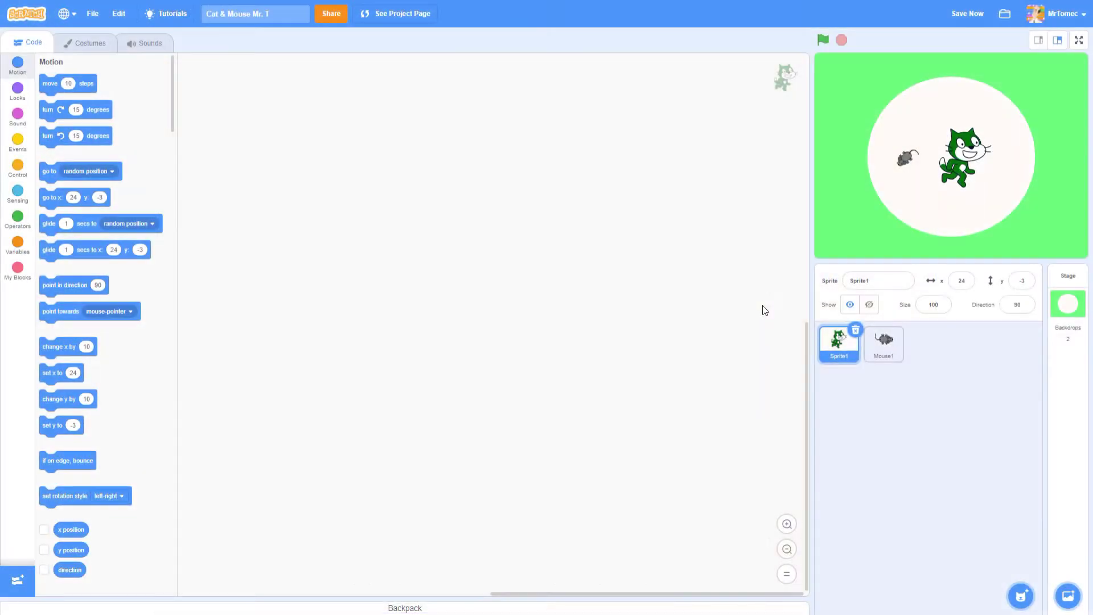
# Add a move 10 steps block to the cat sprite, zoom in, and run it
pyautogui.click(834, 364)
pyautogui.moveTo(68, 83); pyautogui.dragTo(482, 285)
pyautogui.moveTo(648, 331); pyautogui.dragTo(791, 489)
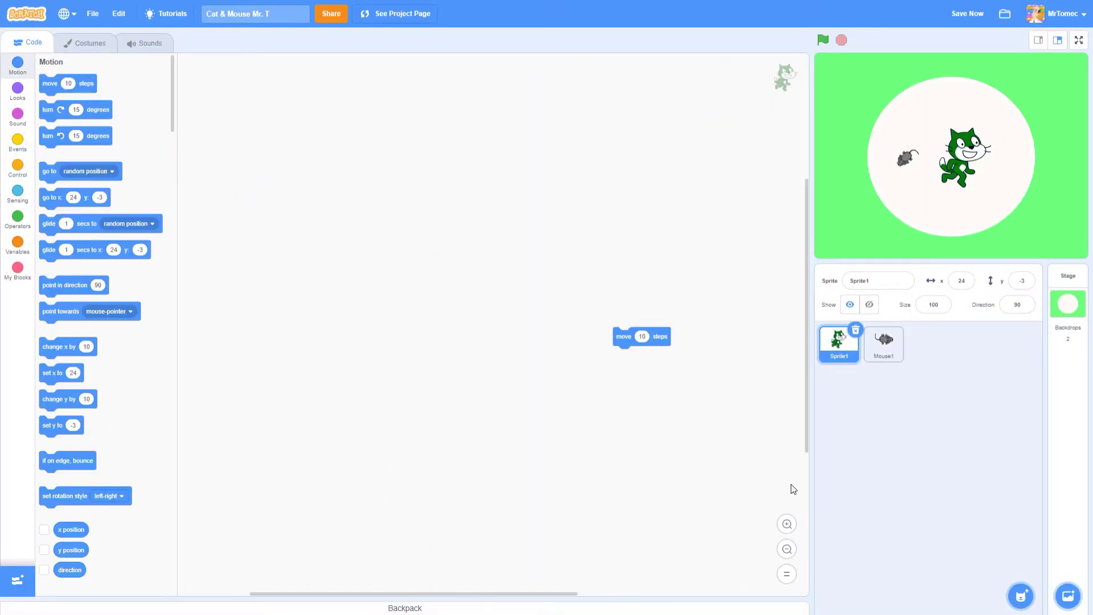
pyautogui.click(787, 524)
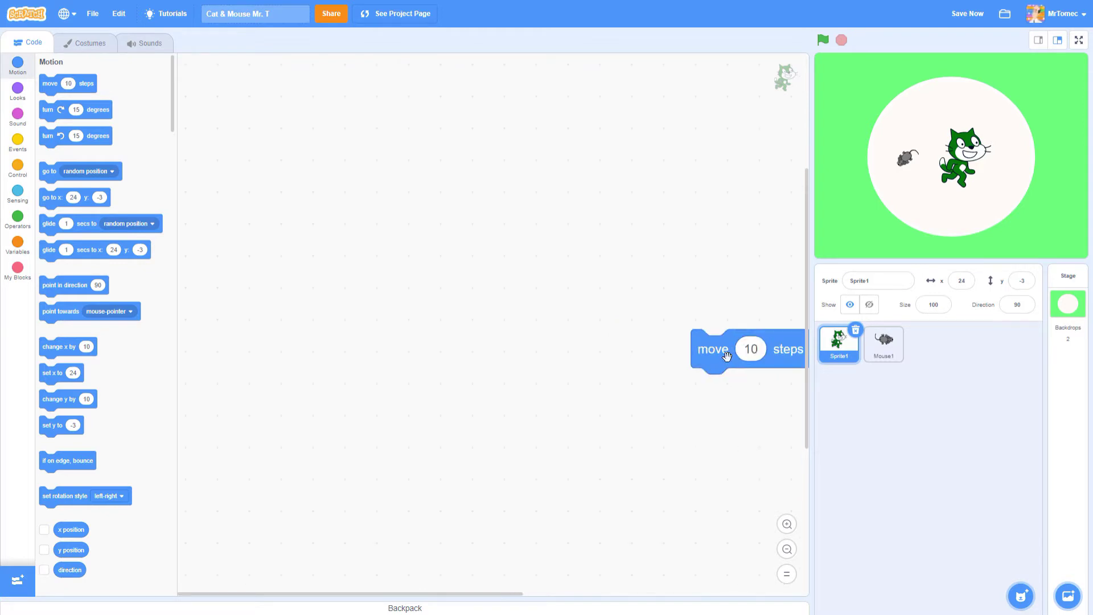
pyautogui.moveTo(726, 356); pyautogui.dragTo(537, 305)
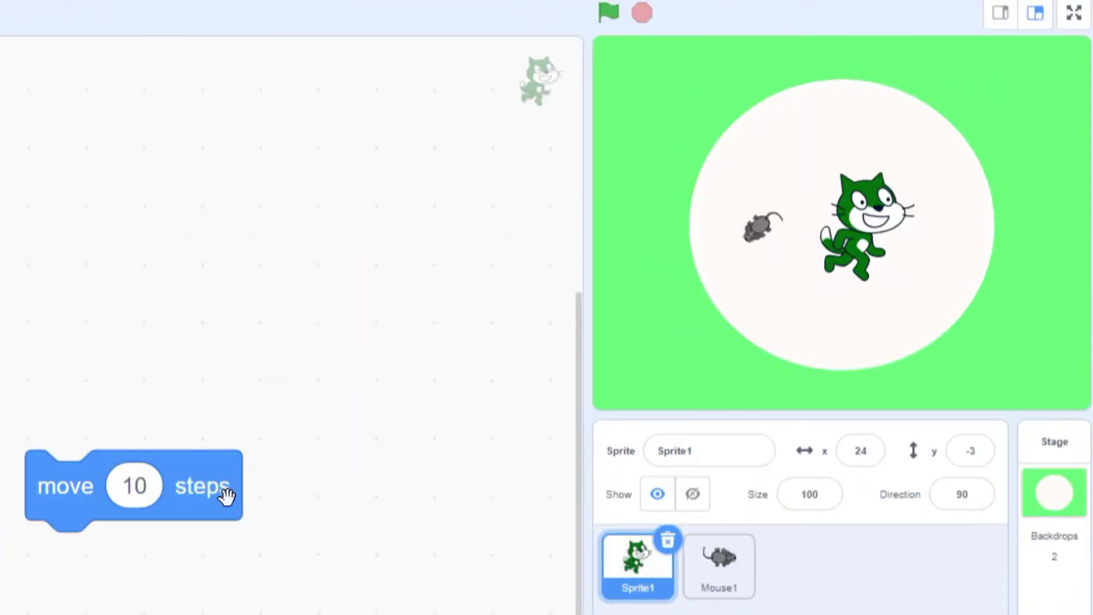
pyautogui.click(614, 306)
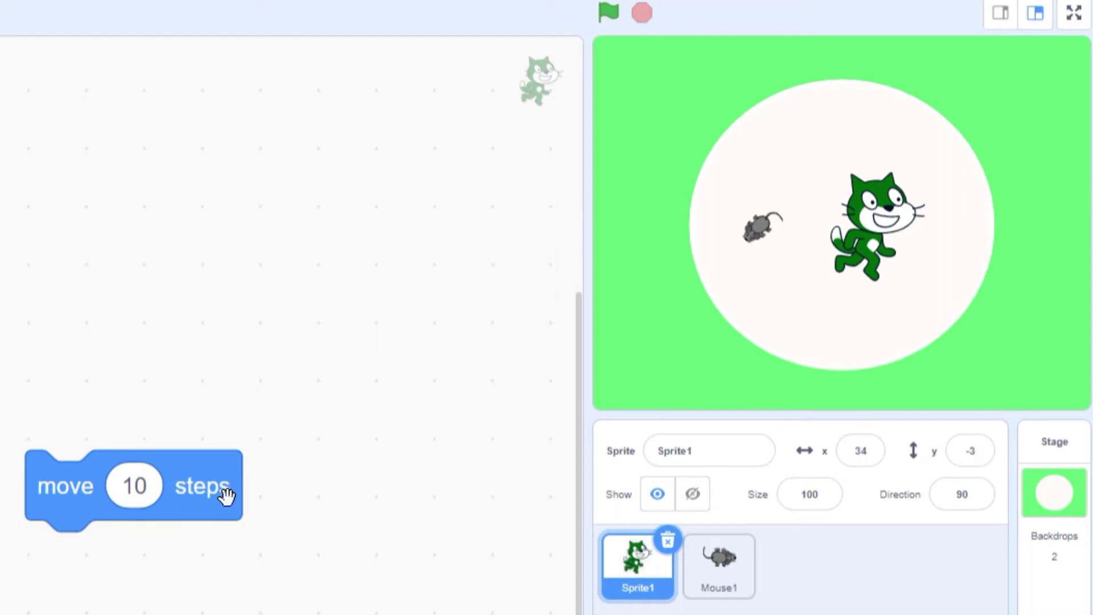
# Check the Mouse1 sprite's code, return to the cat, and run move 10 steps again
pyautogui.click(737, 574)
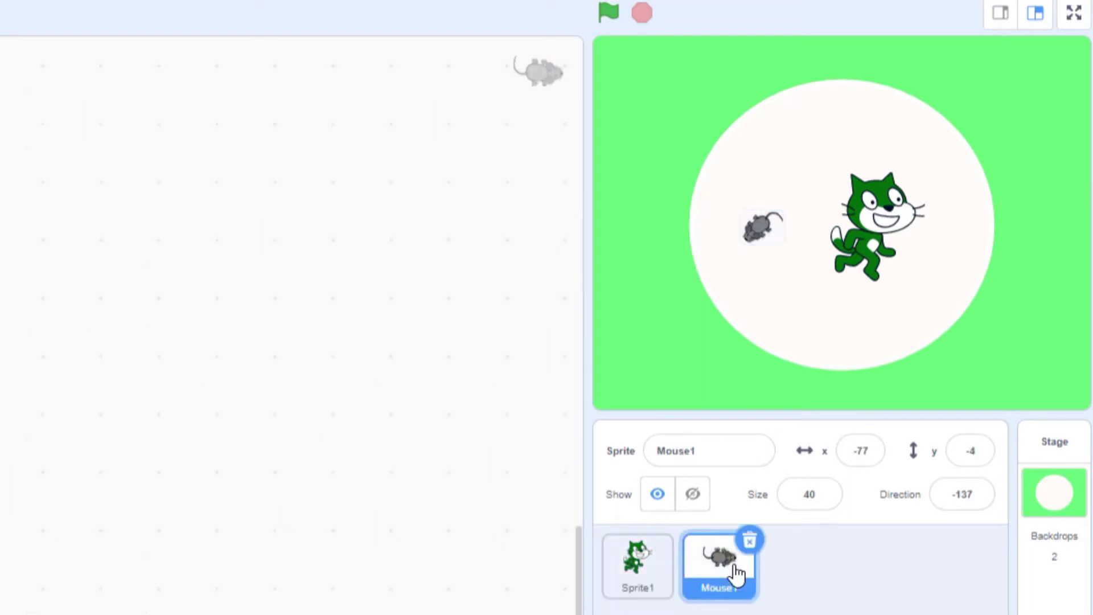
pyautogui.click(642, 588)
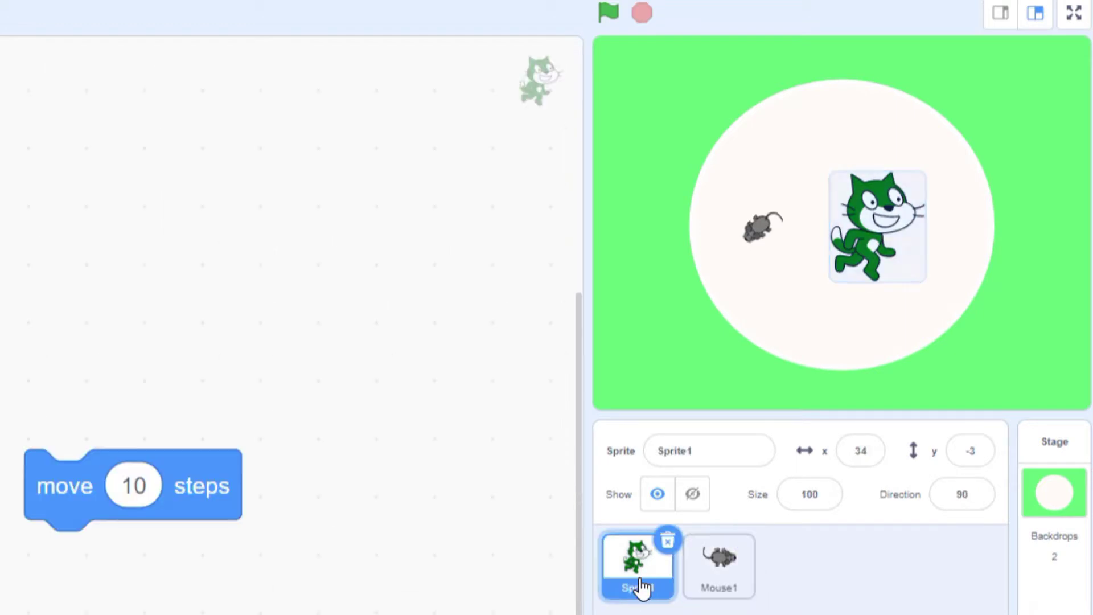
pyautogui.click(182, 476)
pyautogui.click(182, 476)
pyautogui.moveTo(214, 487); pyautogui.dragTo(0, 487)
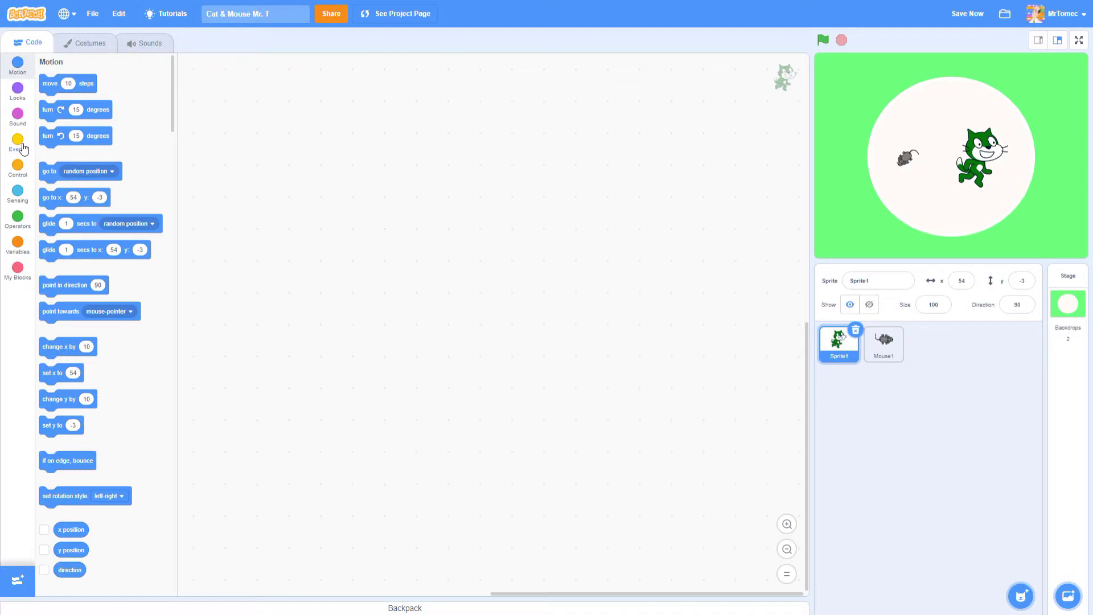
pyautogui.click(17, 143)
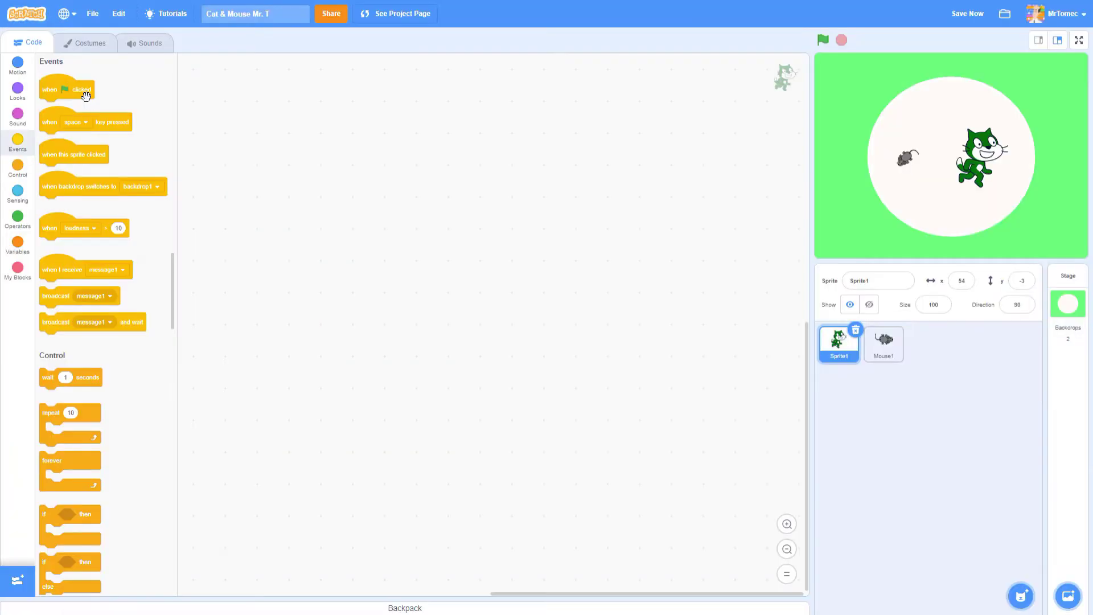
# Place a when green flag clicked hat block on the canvas and zoom in twice
pyautogui.moveTo(86, 95); pyautogui.dragTo(547, 272)
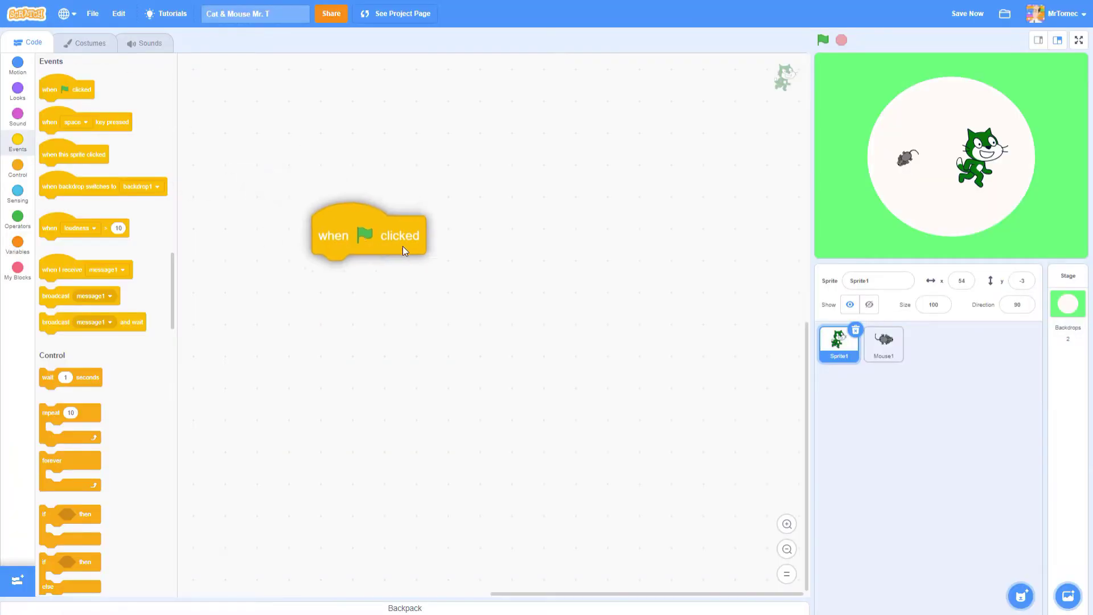
pyautogui.click(787, 522)
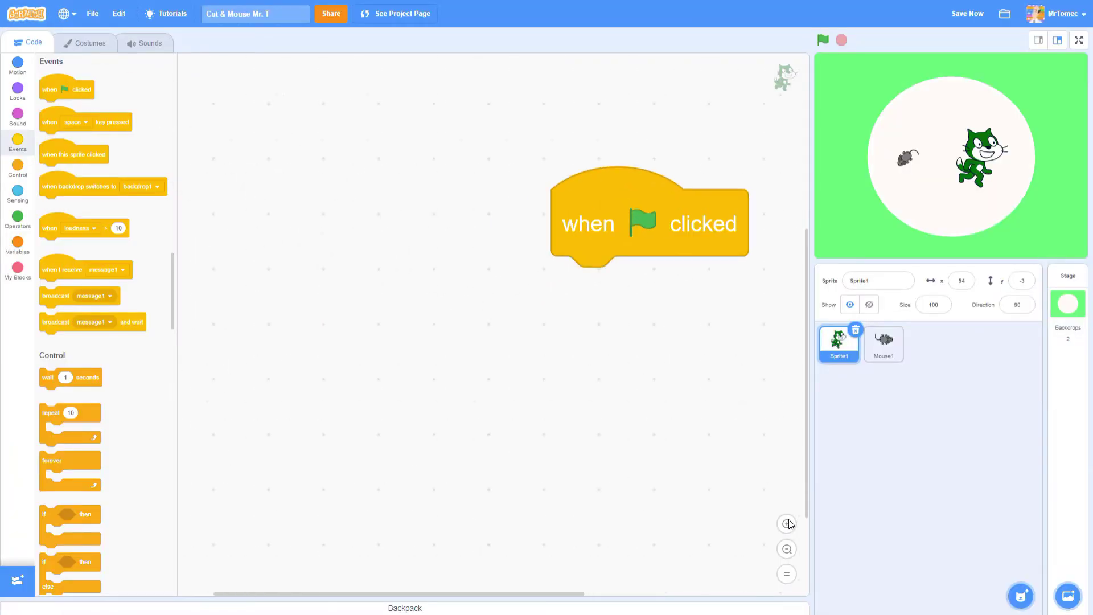
pyautogui.click(787, 522)
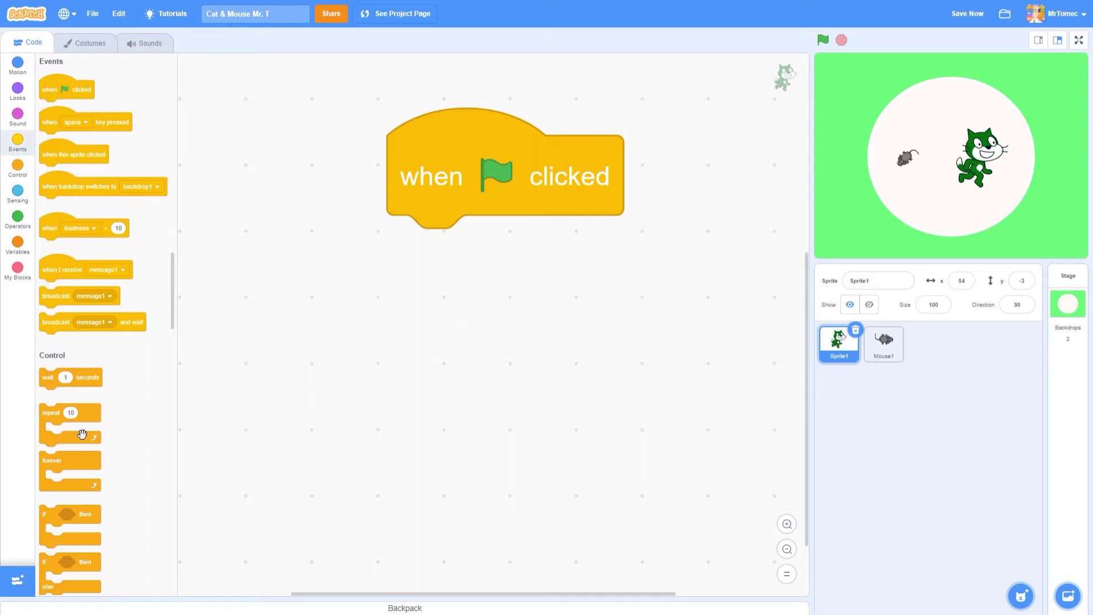
# Try a wait 1 seconds block under the hat, delete it, and pan the script upper left
pyautogui.moveTo(84, 391)
pyautogui.mouseDown()
pyautogui.moveTo(471, 79)
pyautogui.moveTo(467, 103)
pyautogui.mouseUp()
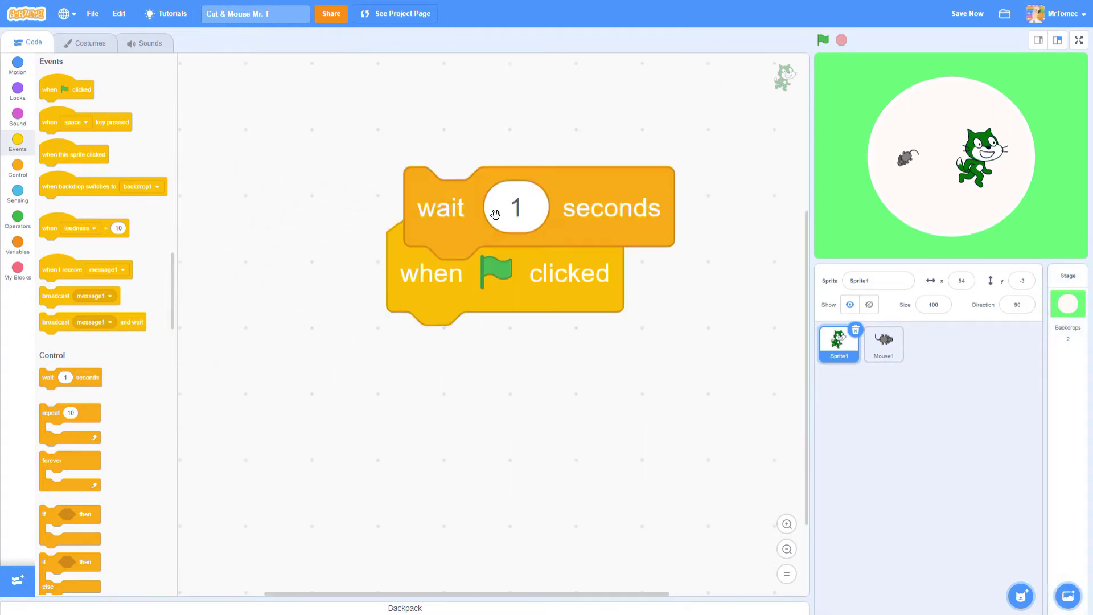
pyautogui.moveTo(495, 214)
pyautogui.mouseDown()
pyautogui.moveTo(476, 187)
pyautogui.moveTo(514, 325)
pyautogui.mouseUp()
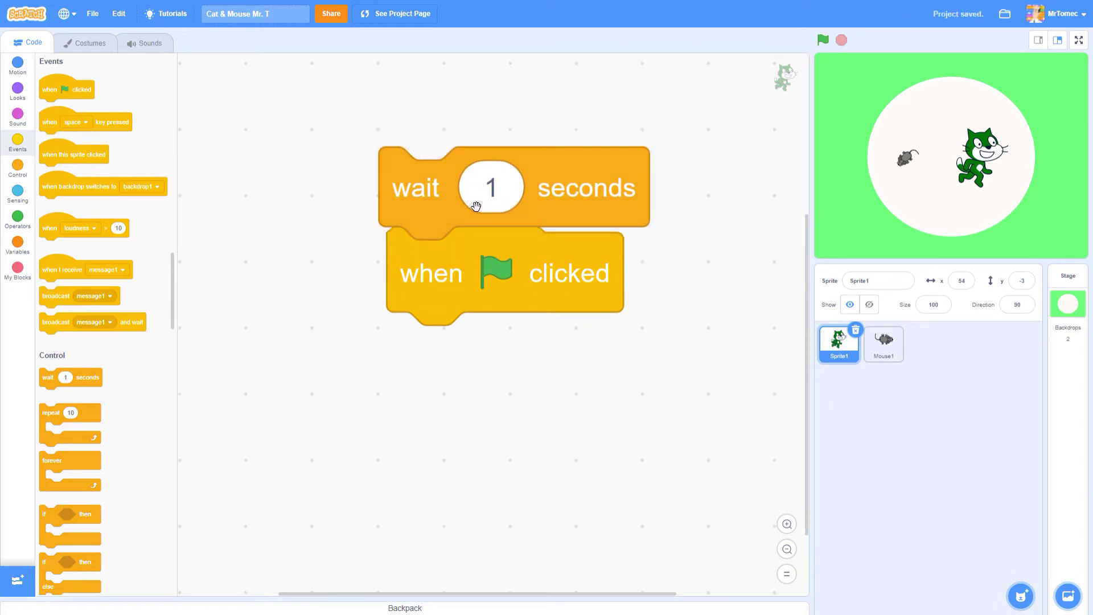
pyautogui.moveTo(515, 326); pyautogui.dragTo(492, 432)
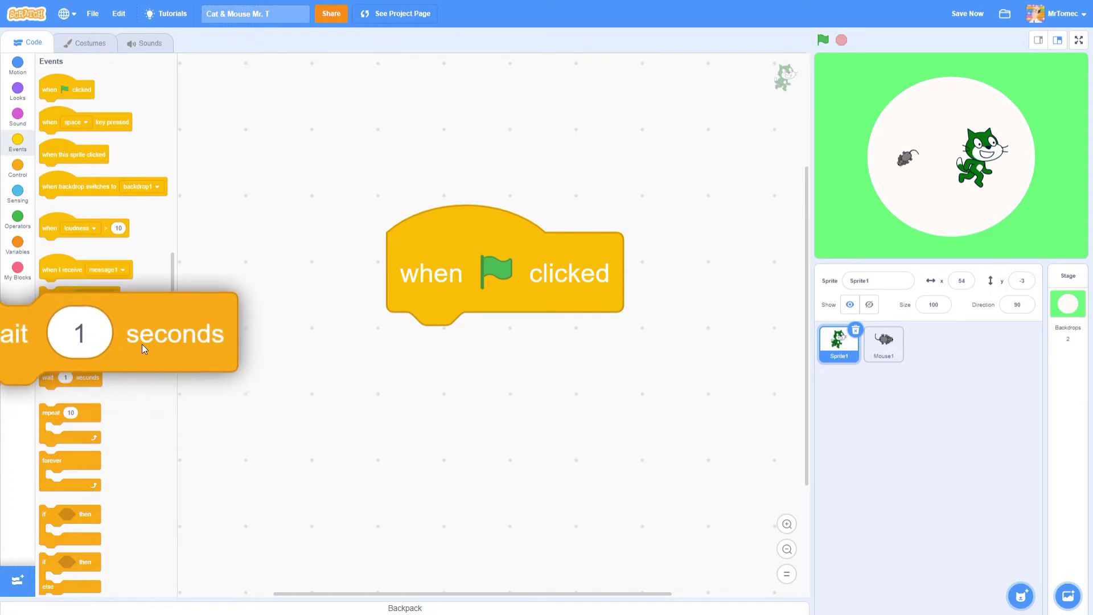
pyautogui.moveTo(560, 364); pyautogui.dragTo(142, 346)
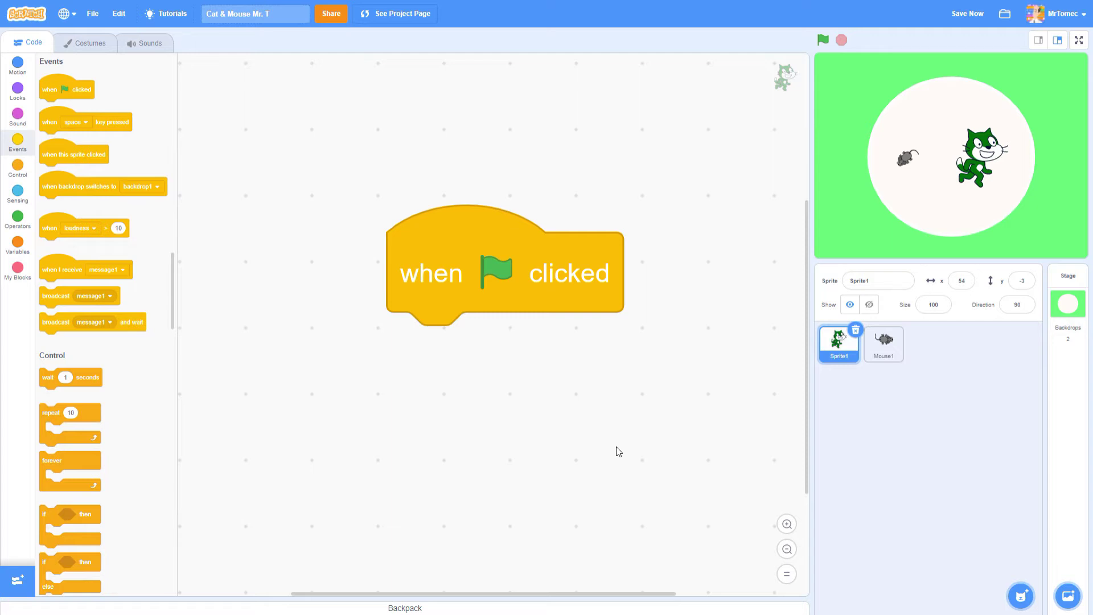
pyautogui.moveTo(619, 452); pyautogui.dragTo(504, 361)
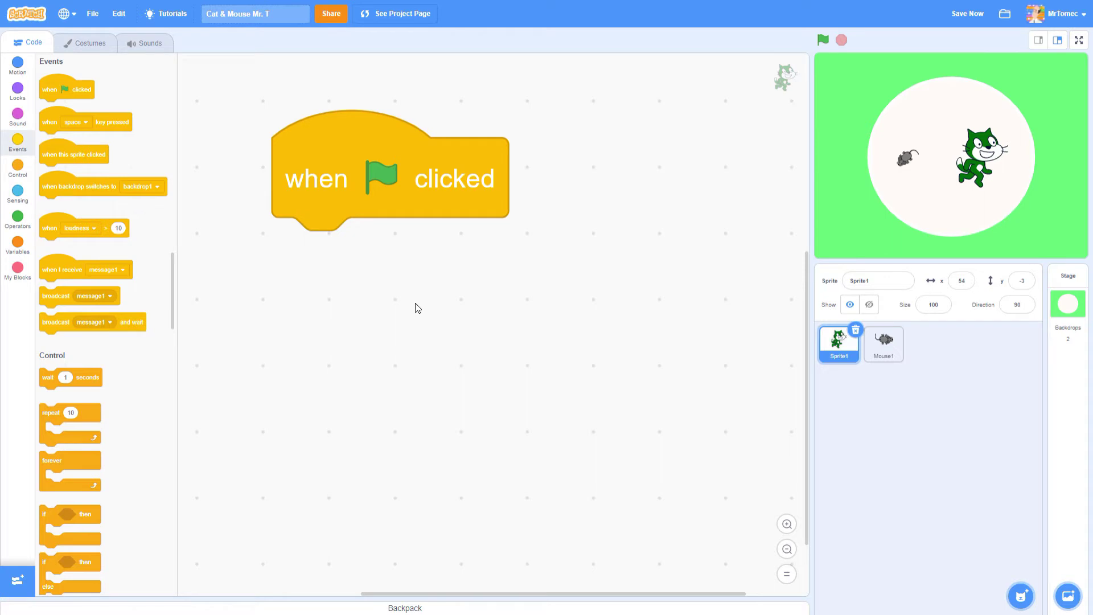
pyautogui.click(17, 65)
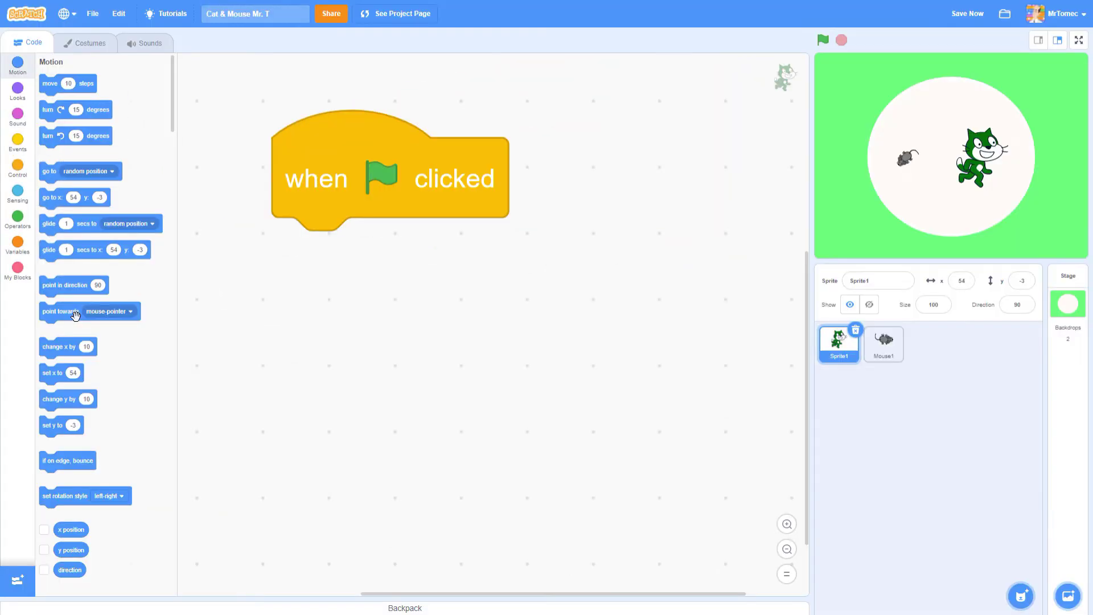
# Attach point towards mouse-pointer under the green-flag hat and run the script four times
pyautogui.moveTo(75, 315); pyautogui.dragTo(310, 282)
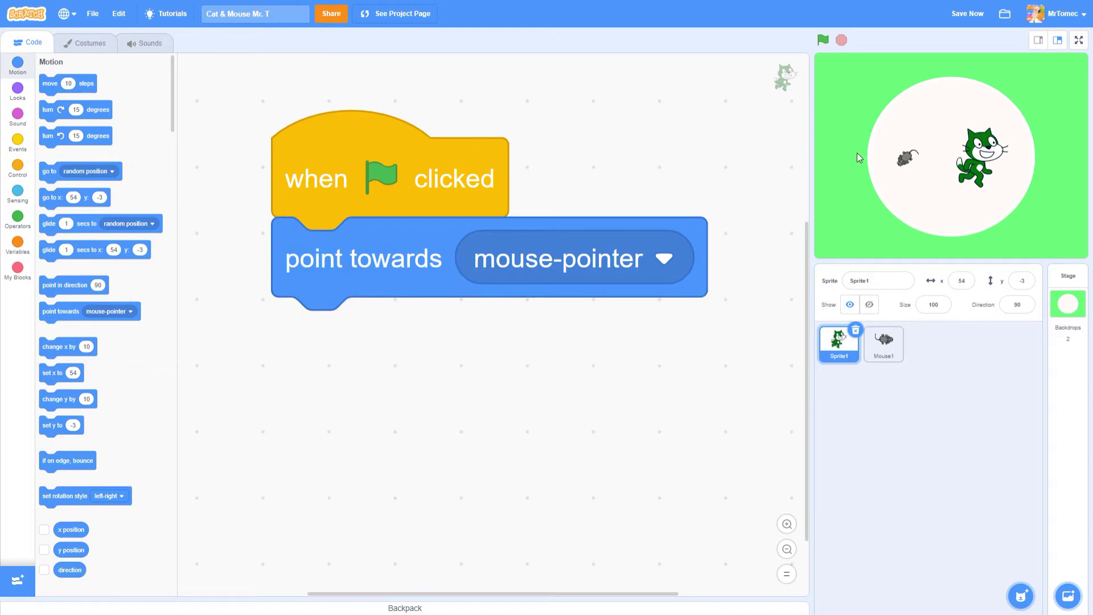
pyautogui.click(824, 40)
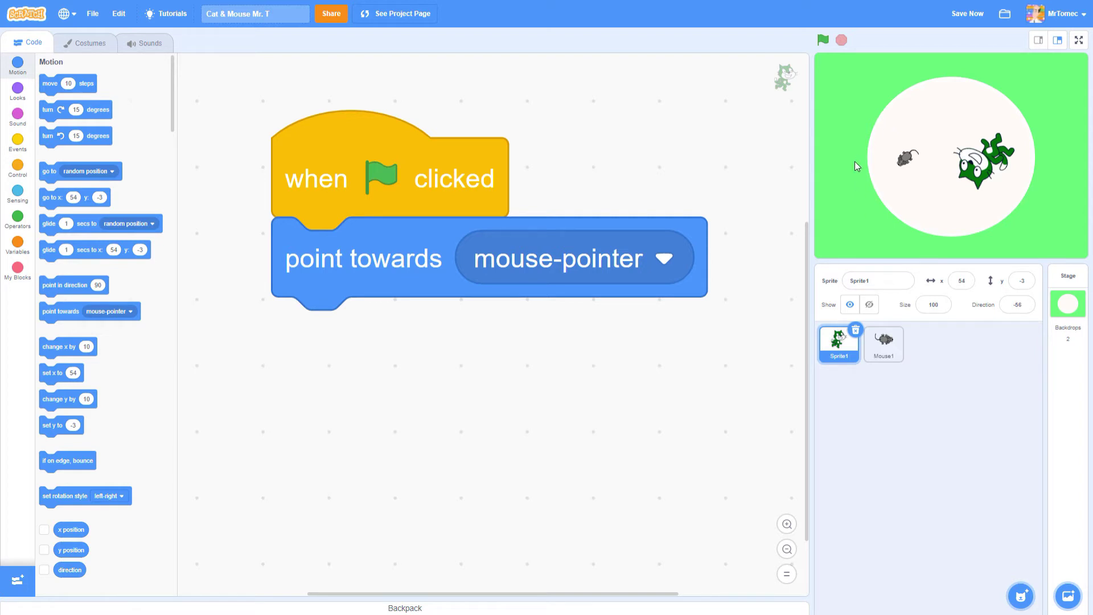
pyautogui.click(825, 42)
pyautogui.click(823, 41)
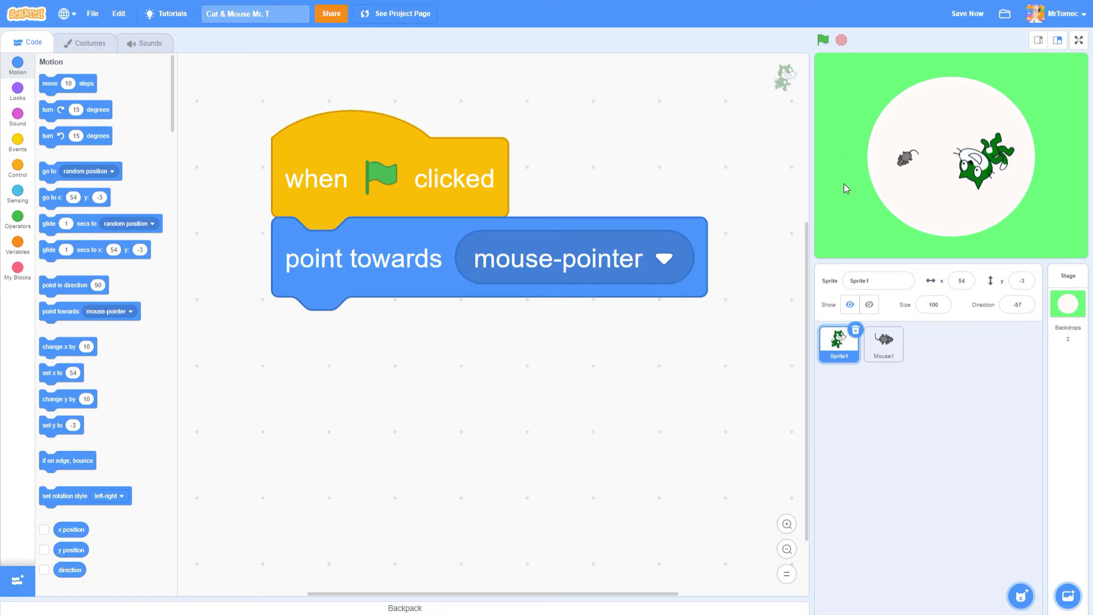
pyautogui.click(822, 40)
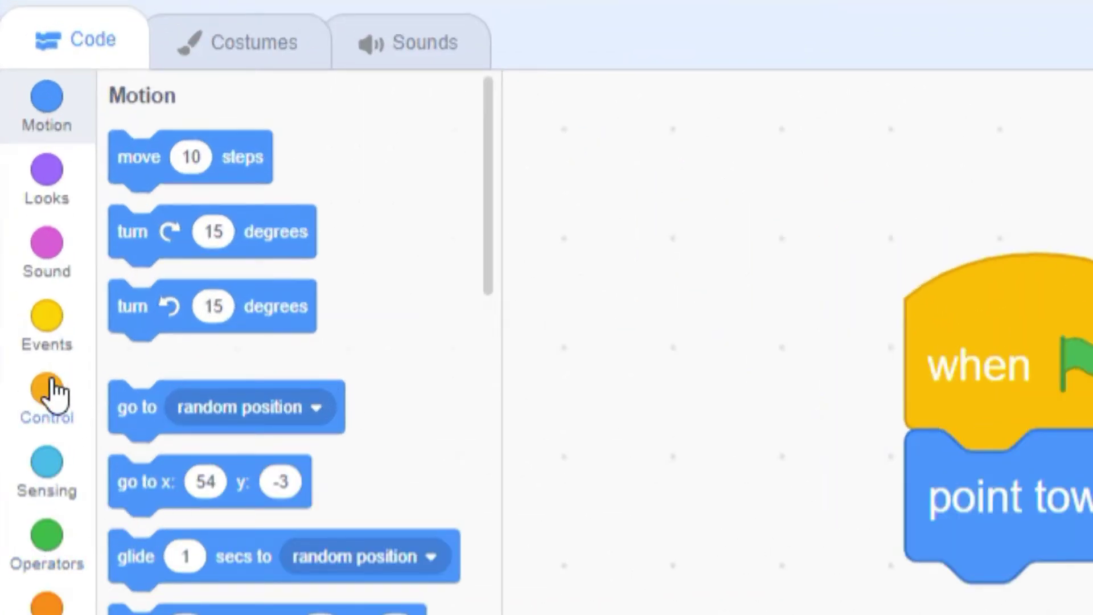
pyautogui.click(51, 391)
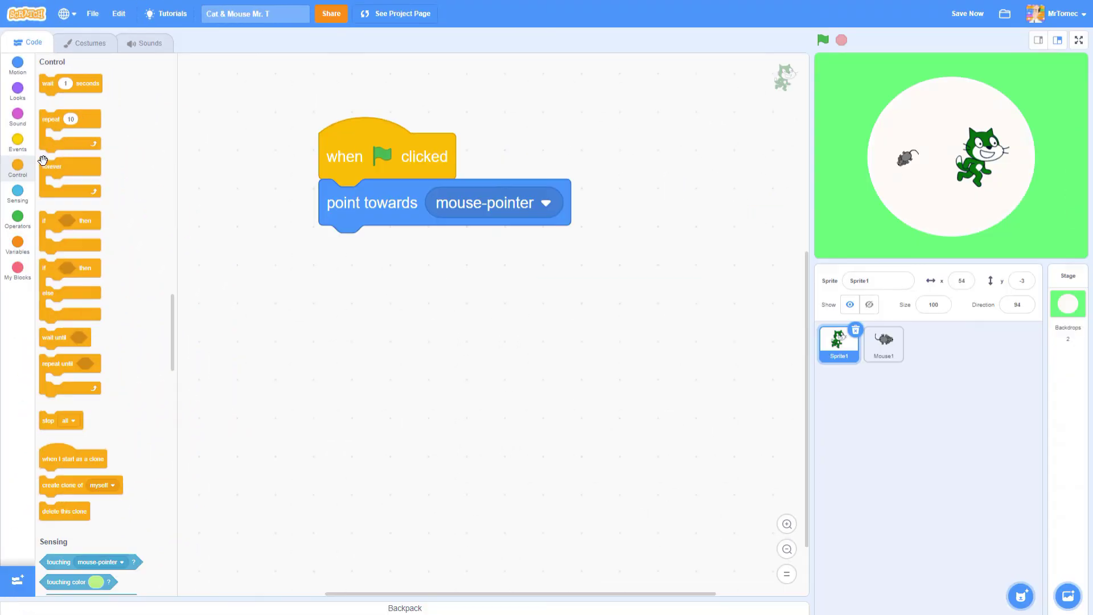
# Put point towards mouse-pointer inside a forever loop under the green-flag hat, then run it
pyautogui.moveTo(53, 166); pyautogui.dragTo(374, 296)
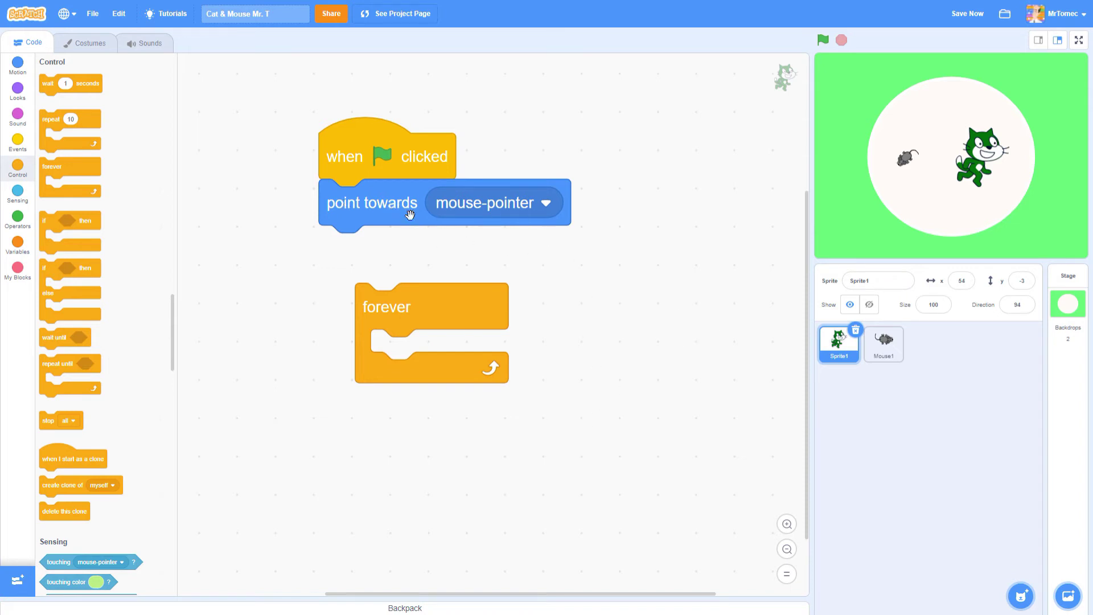
pyautogui.moveTo(402, 212); pyautogui.dragTo(457, 355)
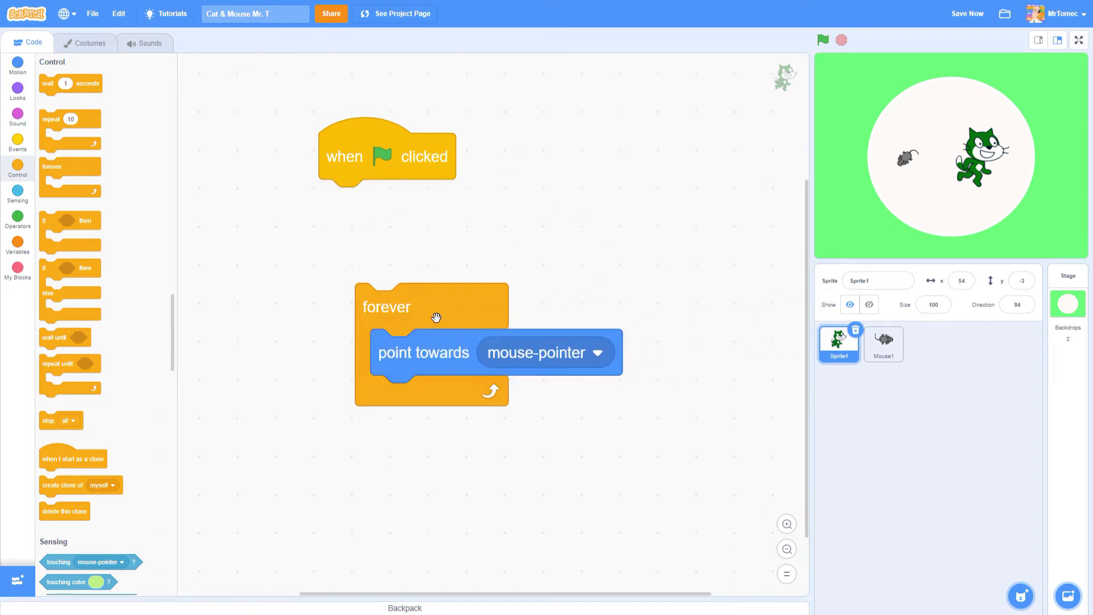
pyautogui.moveTo(434, 316); pyautogui.dragTo(398, 247)
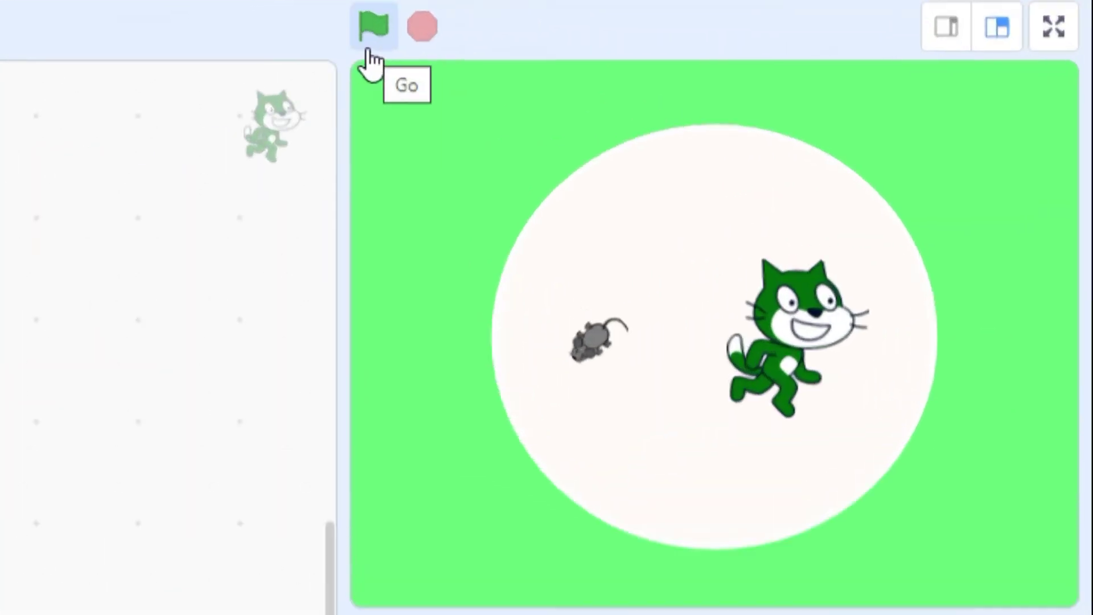
pyautogui.click(822, 43)
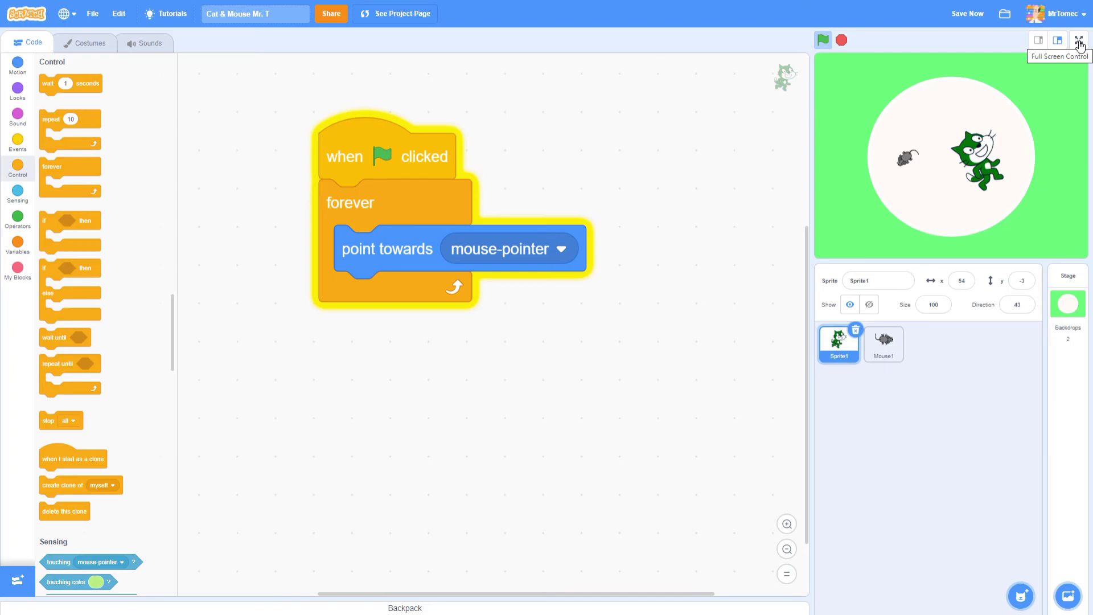
# Switch the stage to full-screen mode while the cat follows the mouse-pointer
pyautogui.click(1080, 45)
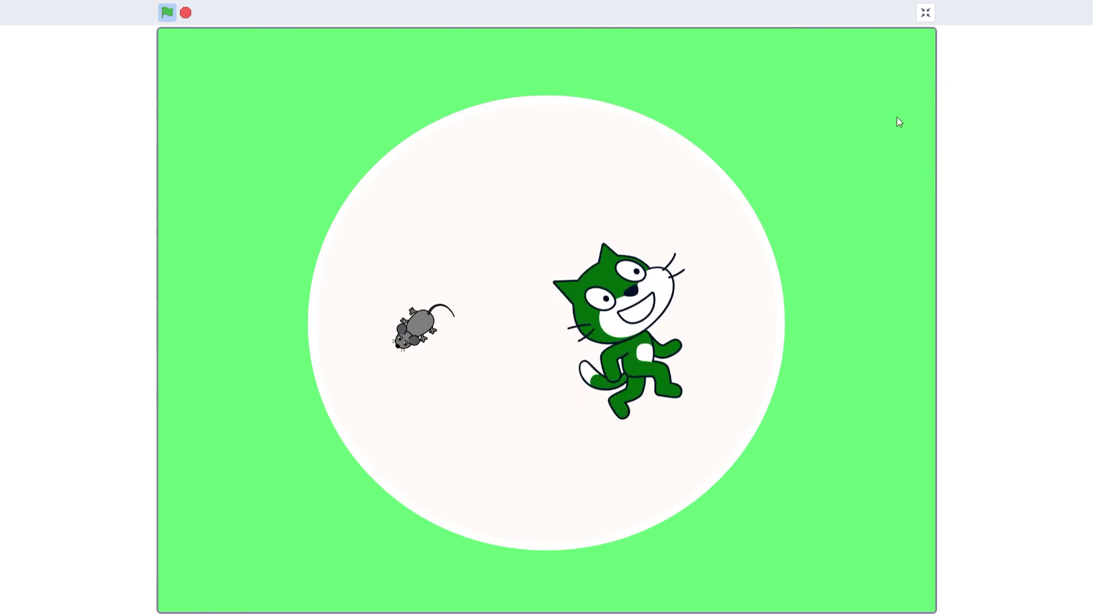
# Exit full screen and switch to the small stage layout to widen the code area
pyautogui.click(926, 13)
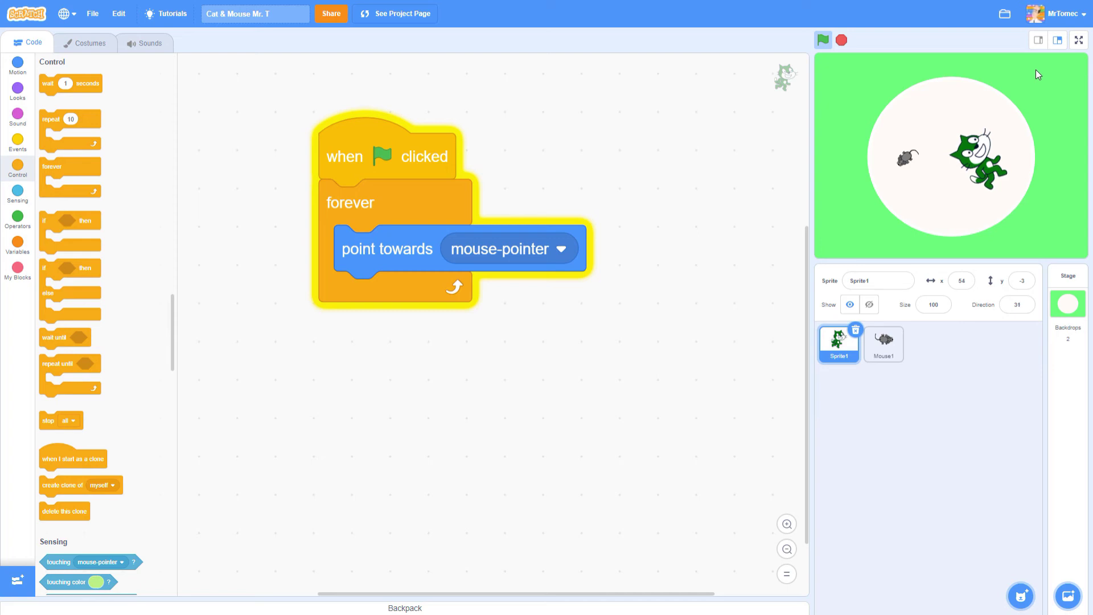
pyautogui.click(1039, 40)
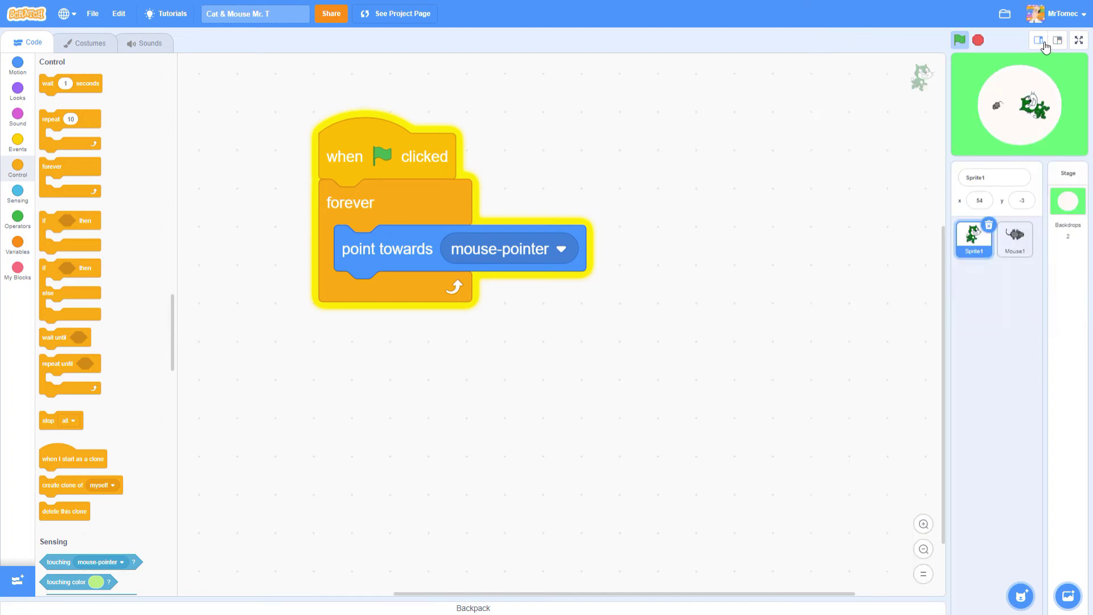
pyautogui.click(1058, 41)
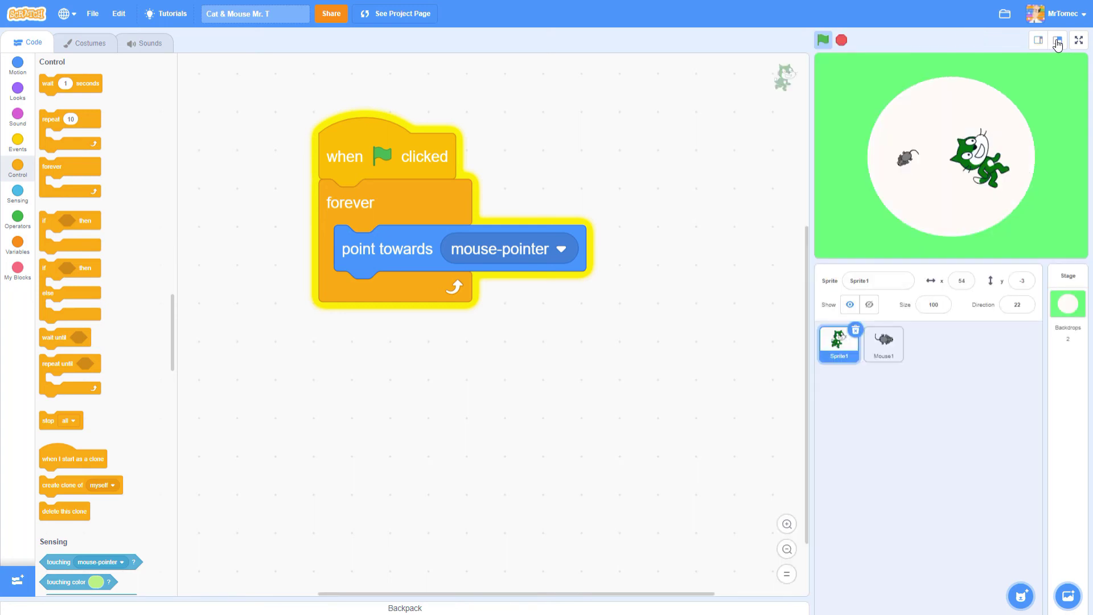